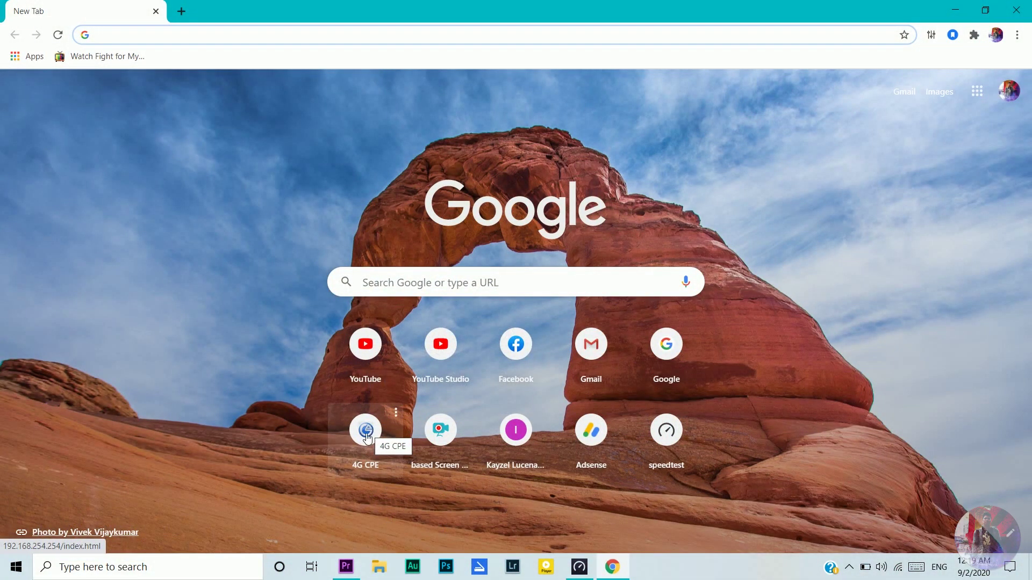
Step: View the router status page from the 4G CPE shortcut, then close Chrome
{"action": "left_click", "coordinate": [367, 438]}
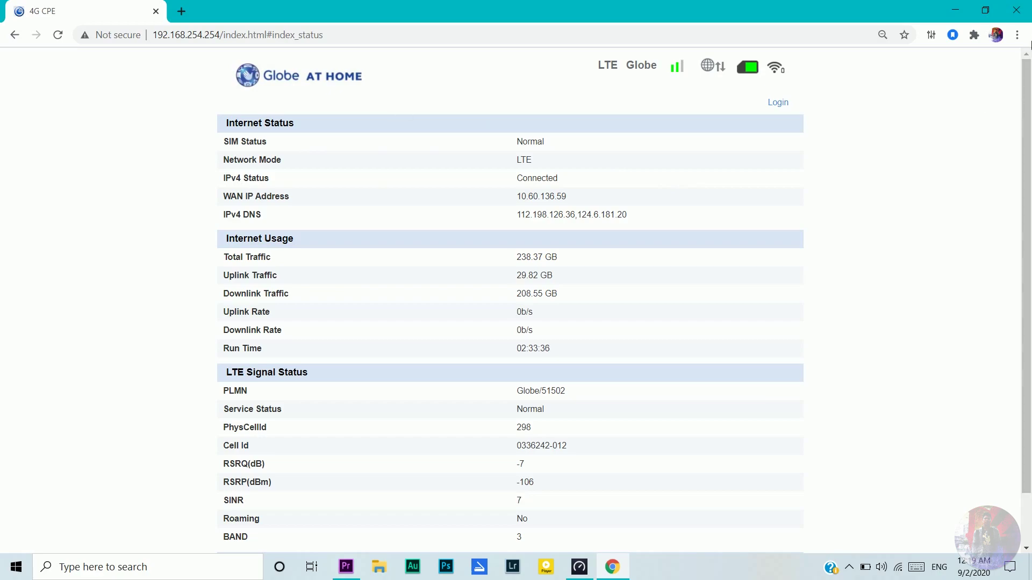
{"action": "left_click", "coordinate": [1016, 10]}
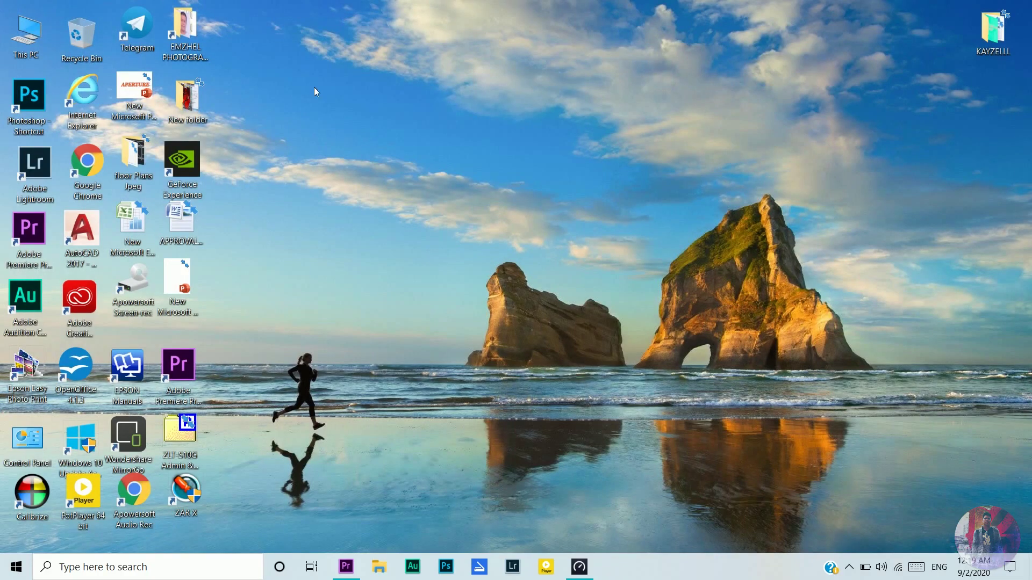
Step: Relaunch Chrome and load the router admin page at 192.168.254.254
{"action": "double_click", "coordinate": [93, 167]}
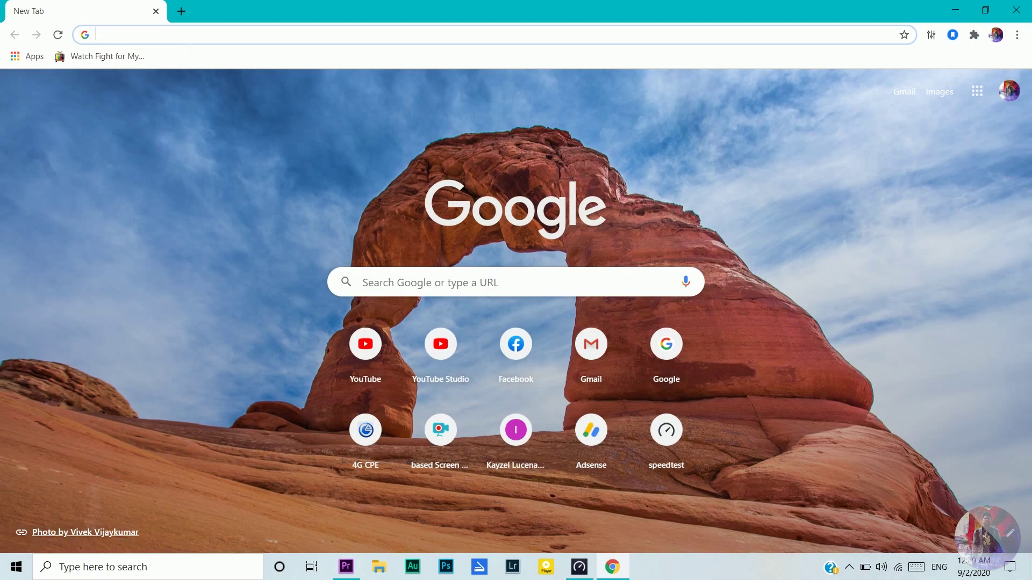
{"action": "type", "text": "192"}
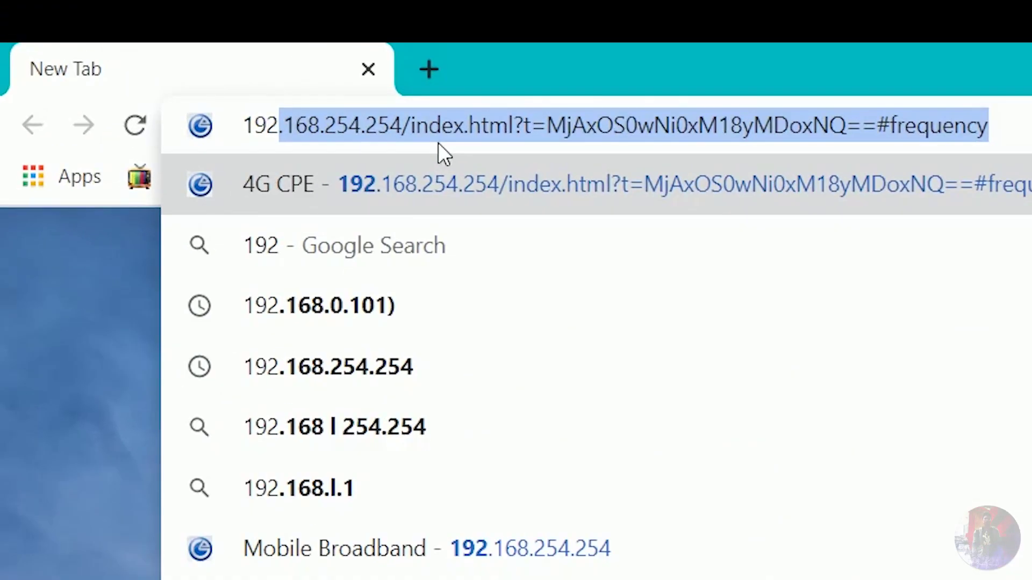
{"action": "type", "text": ".168"}
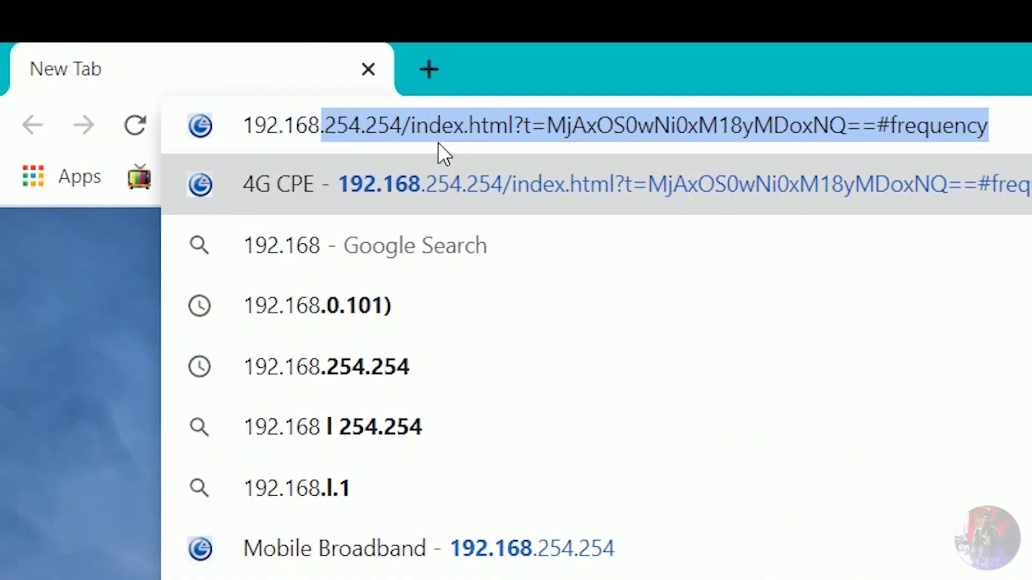
{"action": "type", "text": ".254.254"}
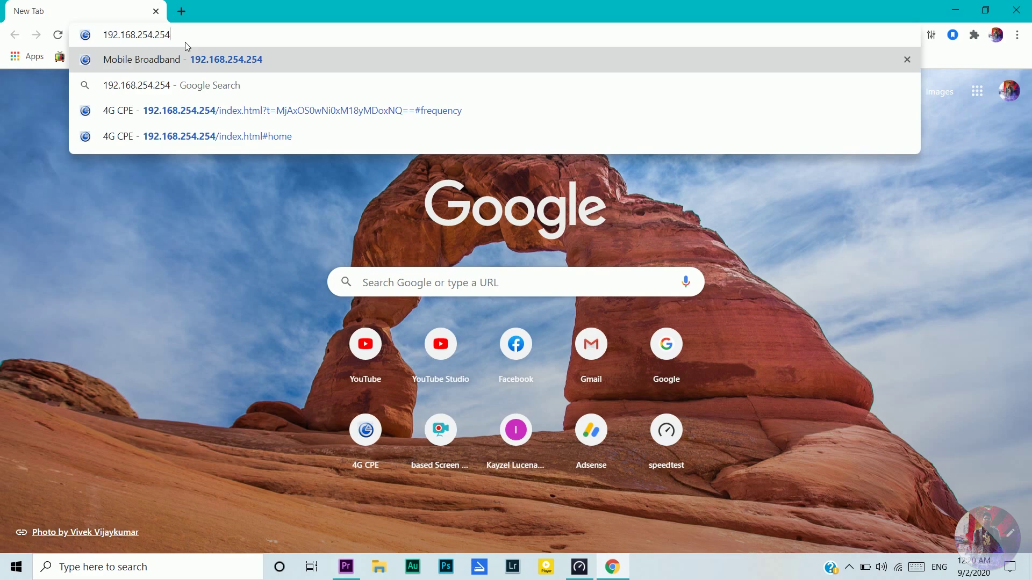
{"action": "key", "text": "Return"}
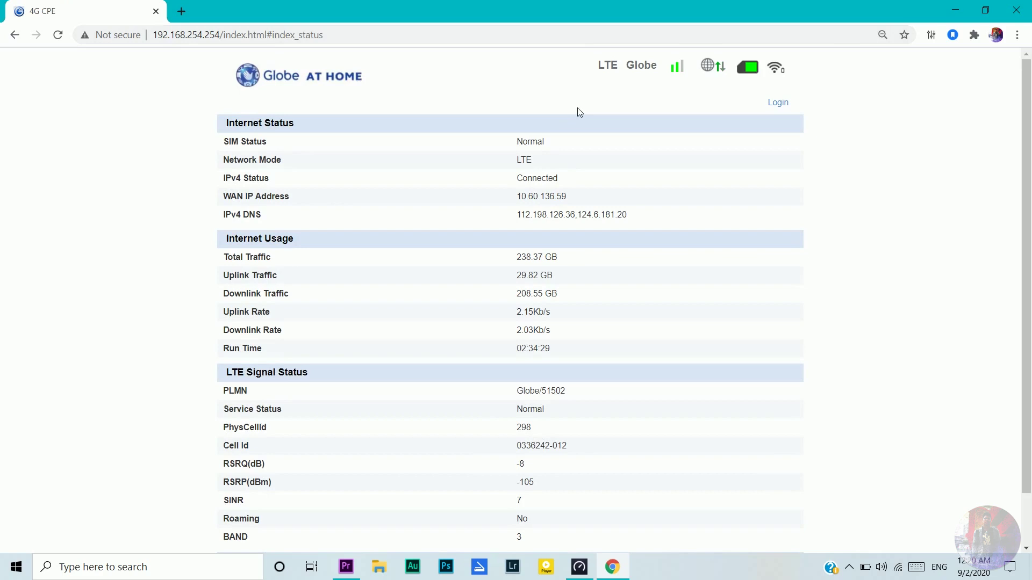
Step: Open the router login form and enter the admin username
{"action": "left_click", "coordinate": [778, 104]}
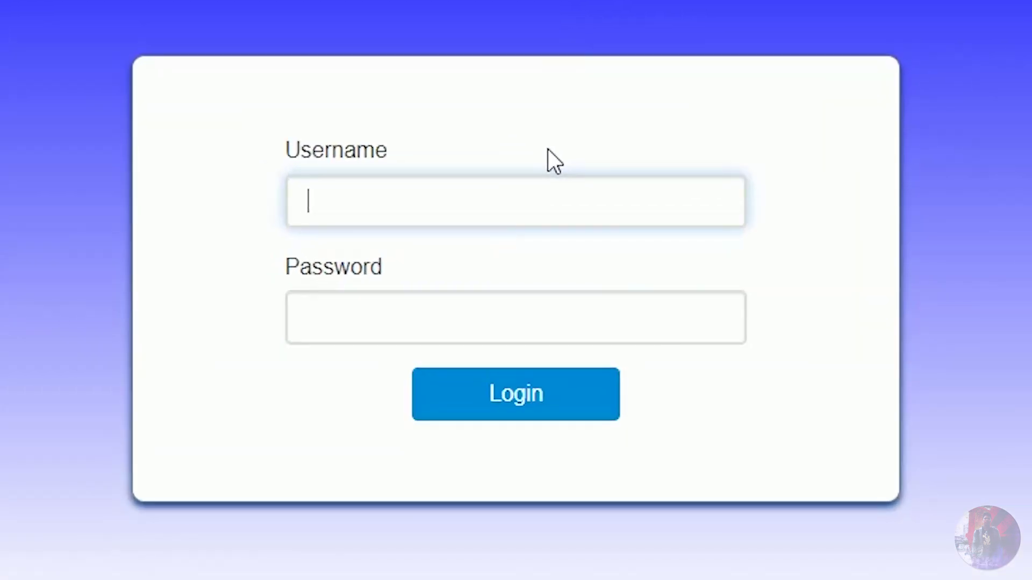
{"action": "type", "text": "user"}
{"action": "type", "text": "1"}
{"action": "key", "text": "Tab"}
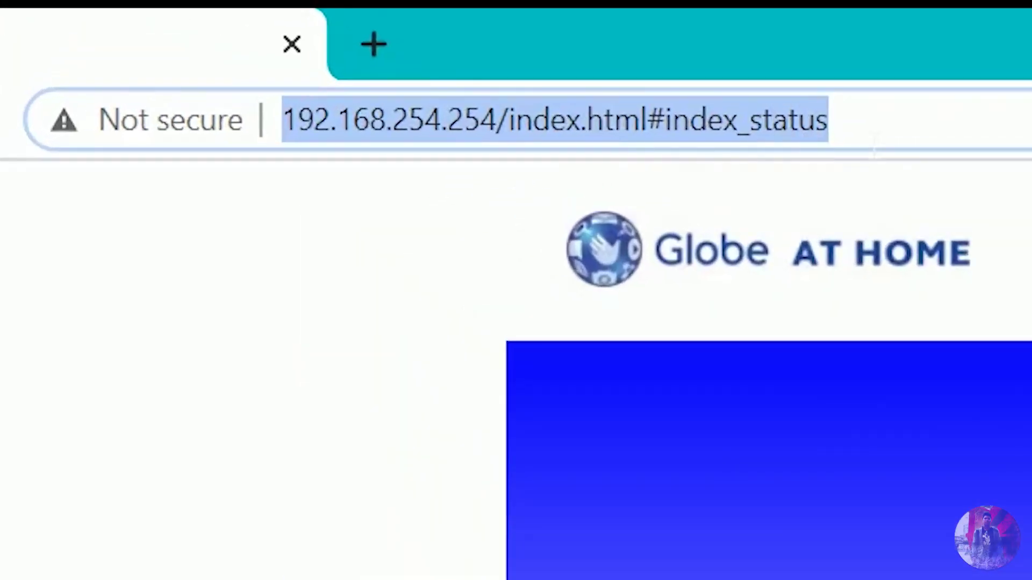
{"action": "key", "text": "Return"}
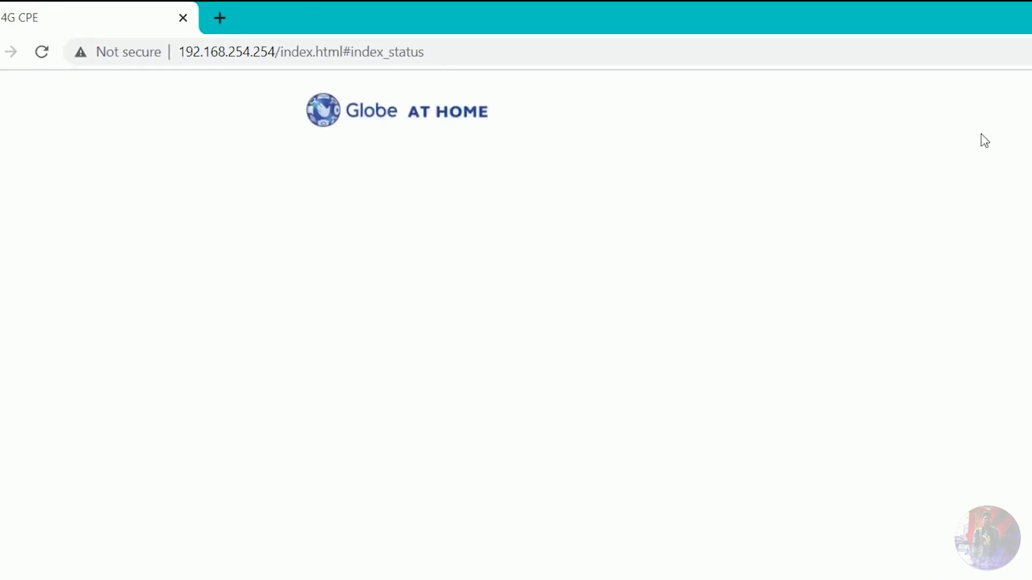
Step: Reopen the login form, enter the admin password and log in
{"action": "left_click", "coordinate": [778, 102]}
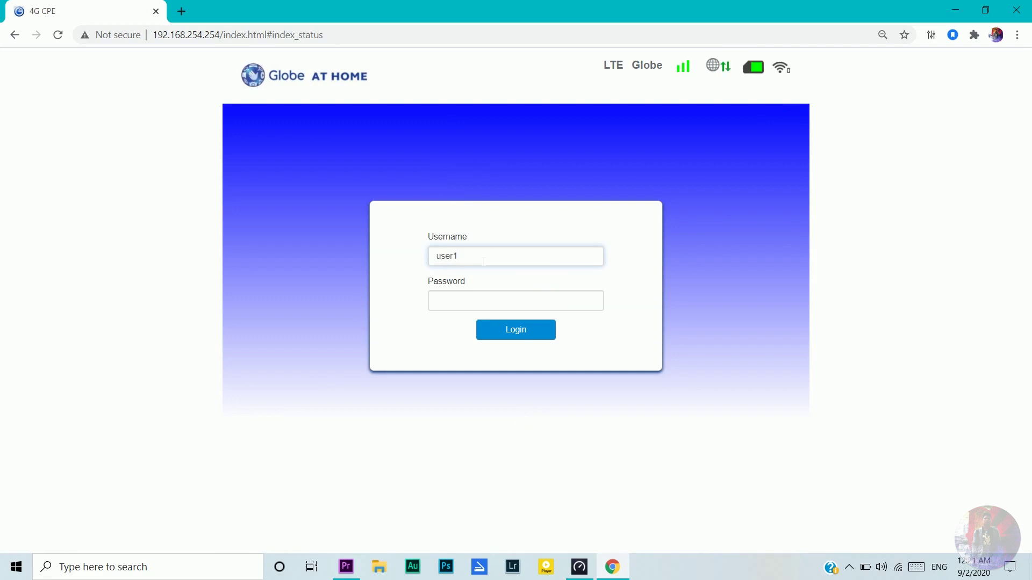
{"action": "left_click", "coordinate": [457, 301]}
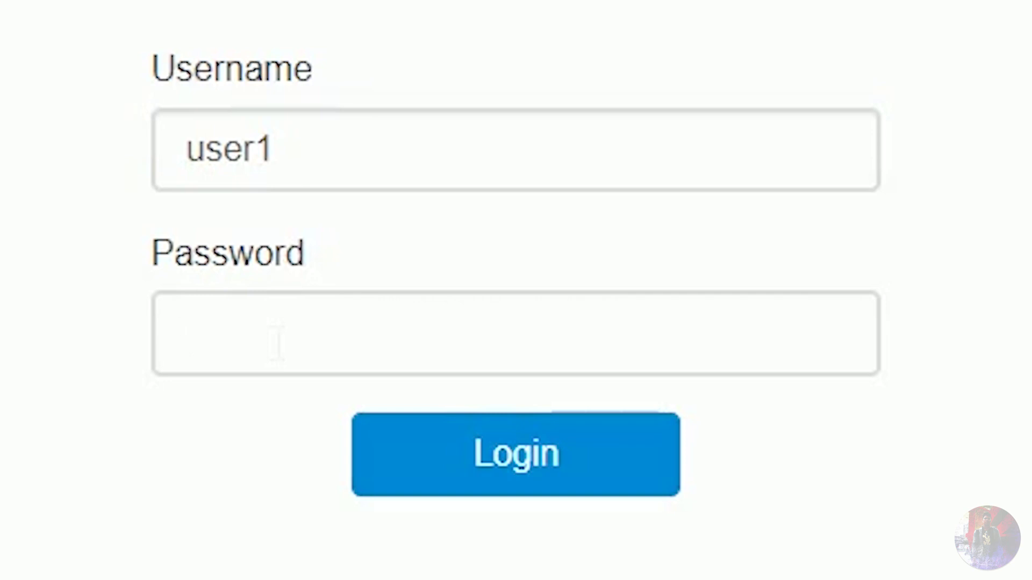
{"action": "type", "text": "123456789"}
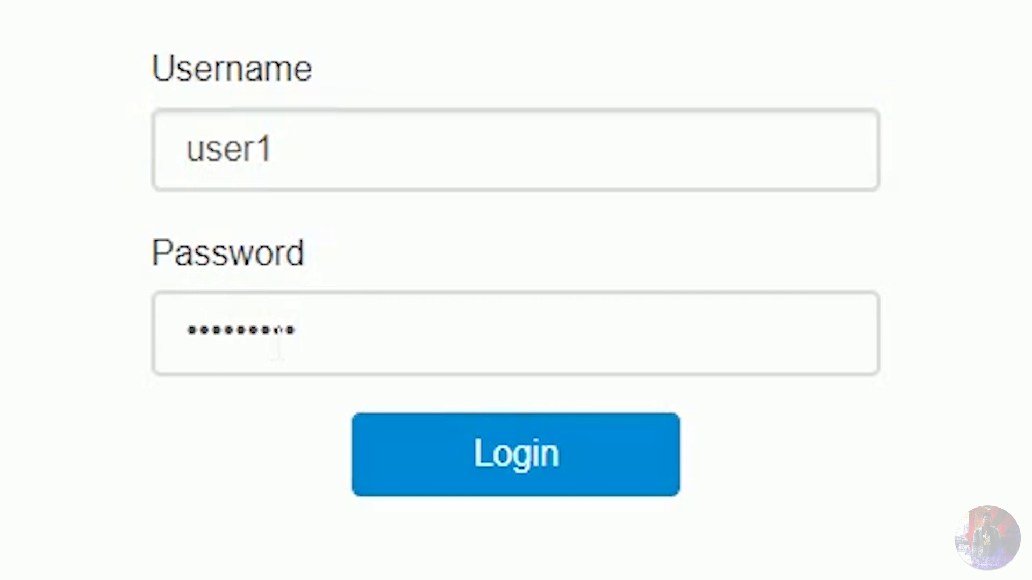
{"action": "left_click", "coordinate": [474, 456]}
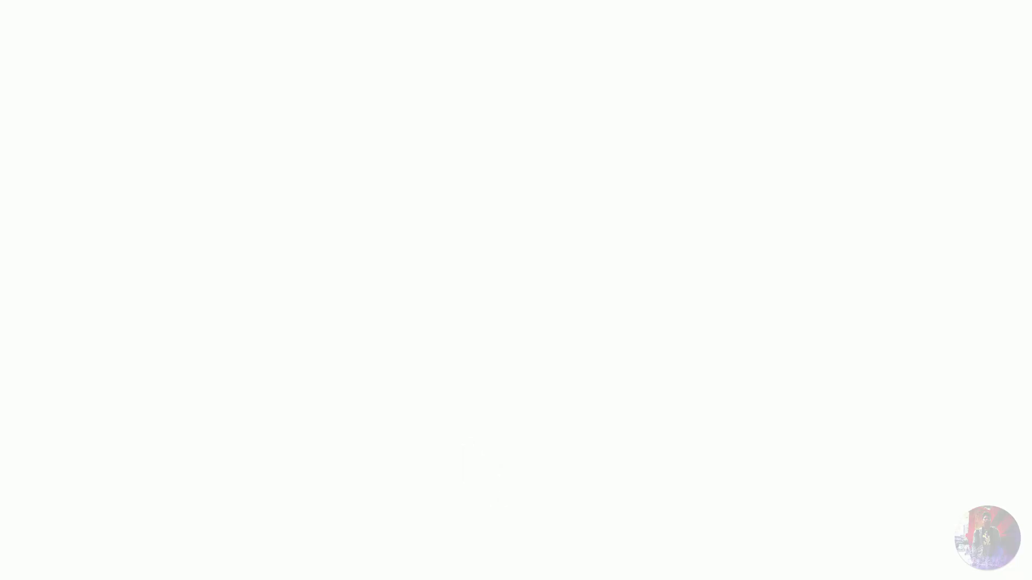
Step: Select the page address, then briefly open and dismiss Windows search
{"action": "key", "text": "shift+Home"}
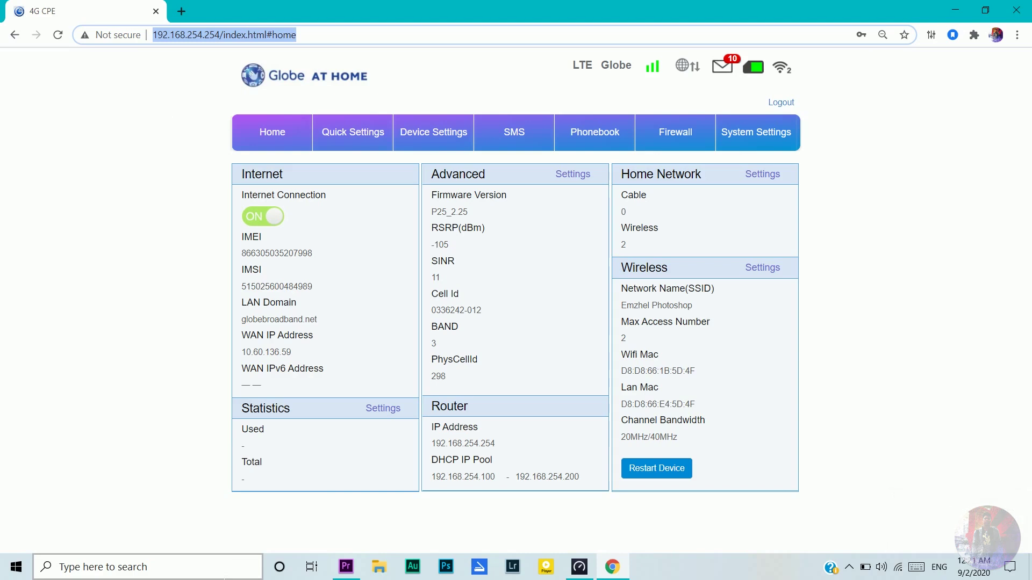
{"action": "left_click", "coordinate": [214, 570]}
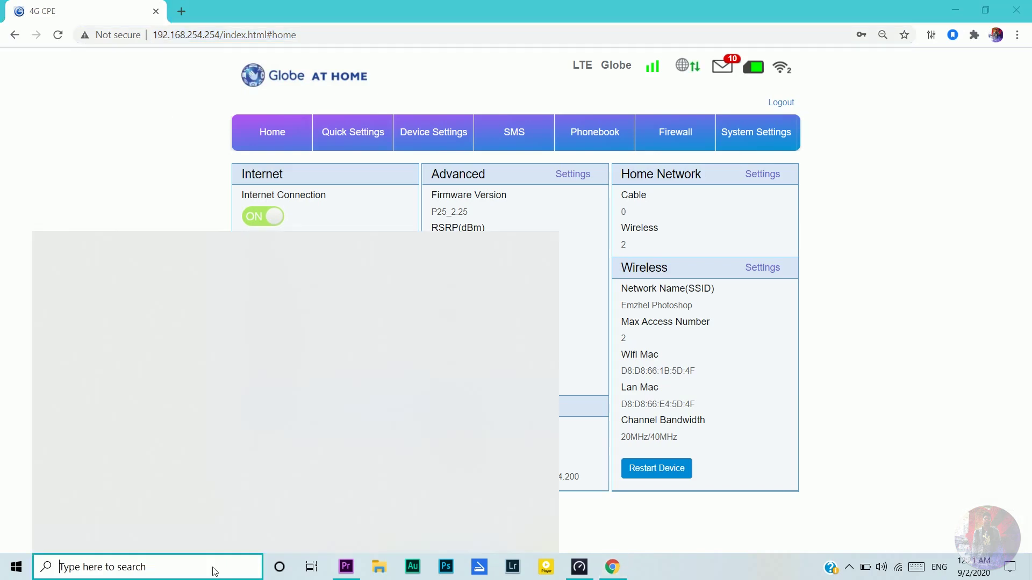
{"action": "left_click", "coordinate": [607, 517]}
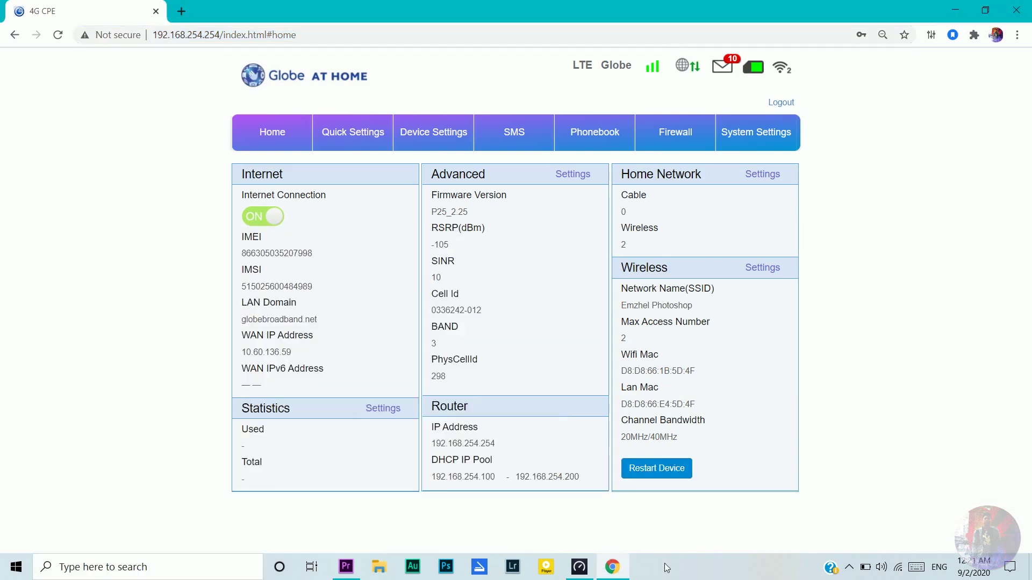
Step: Create a new text document on the desktop and open it in Notepad
{"action": "key", "text": "super+d"}
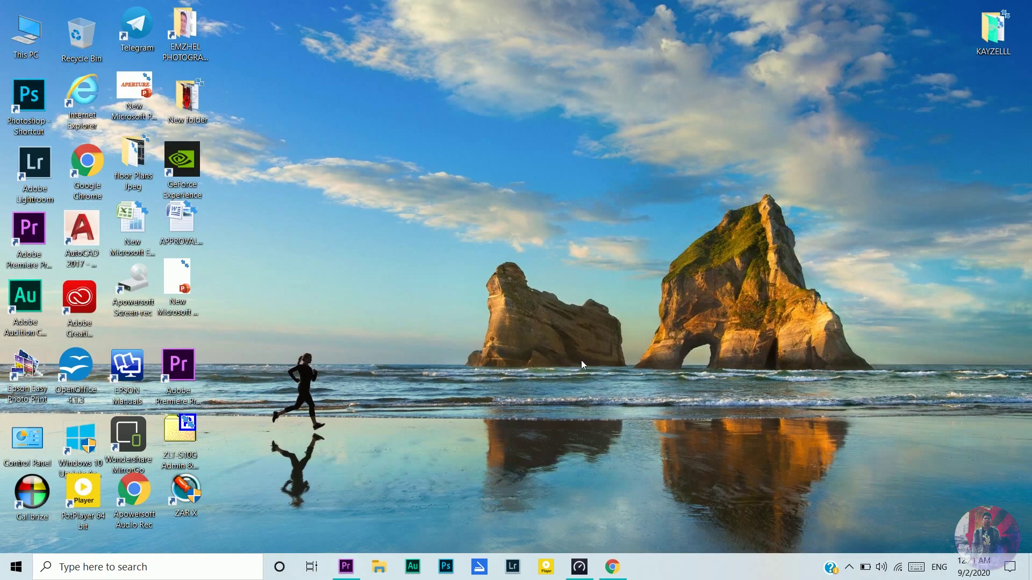
{"action": "right_click", "coordinate": [575, 536]}
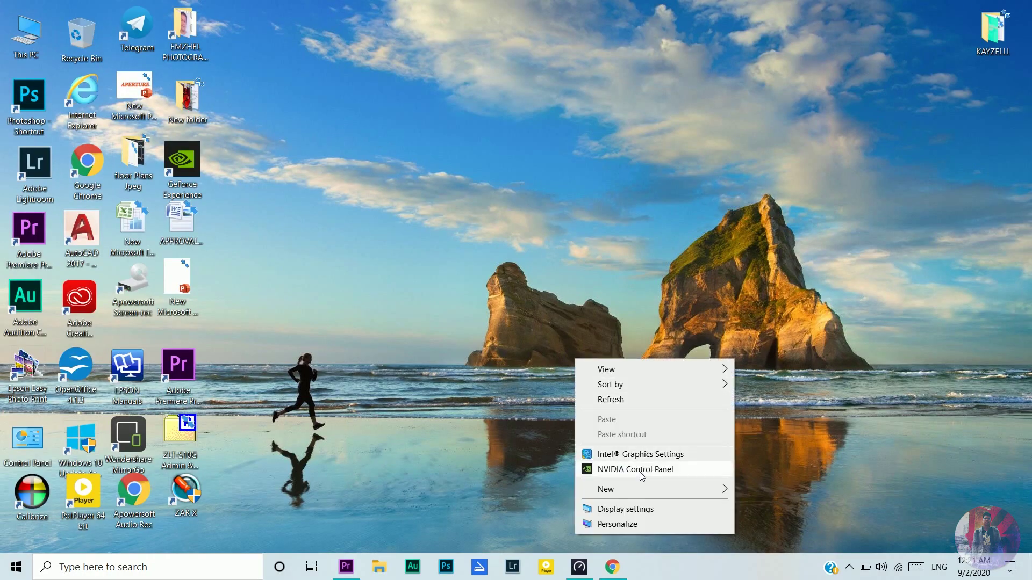
{"action": "mouse_move", "coordinate": [672, 493]}
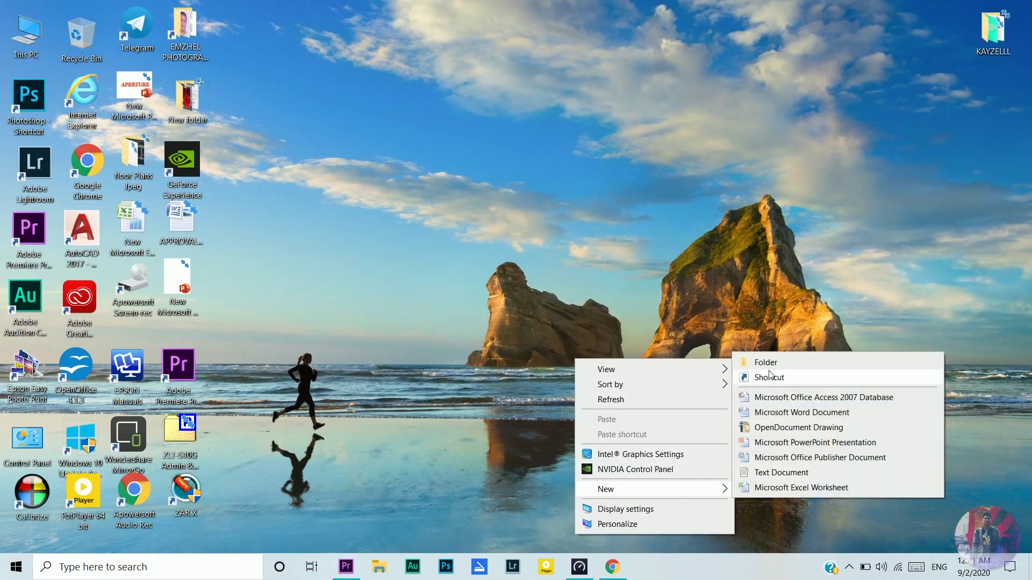
{"action": "left_click", "coordinate": [774, 473]}
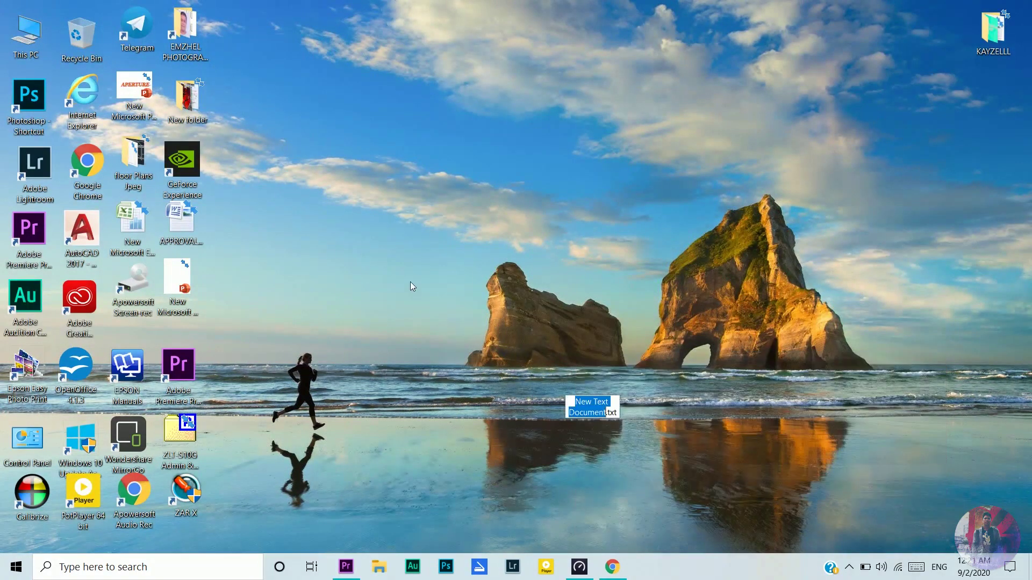
{"action": "left_click", "coordinate": [605, 387]}
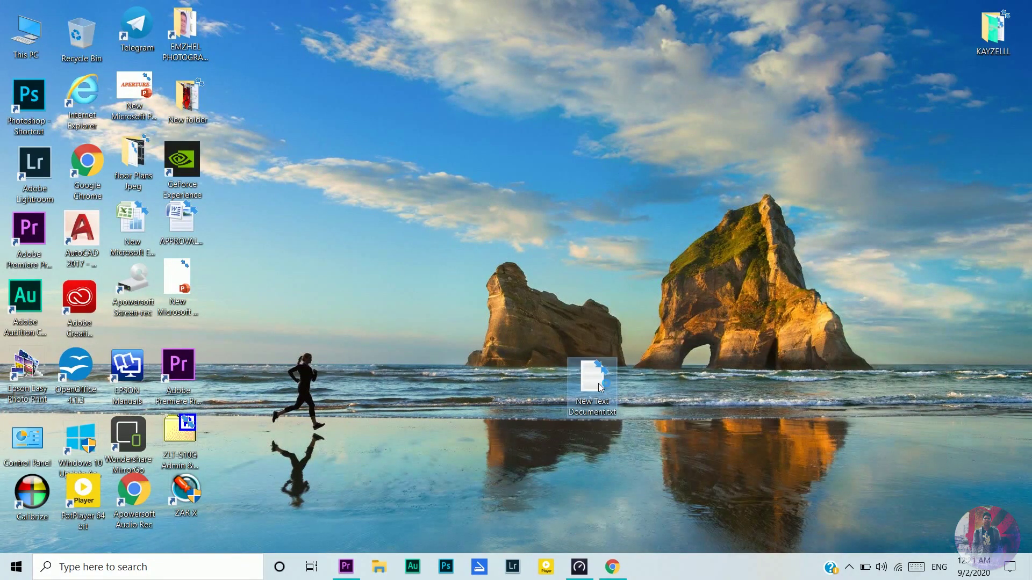
{"action": "double_click", "coordinate": [594, 383]}
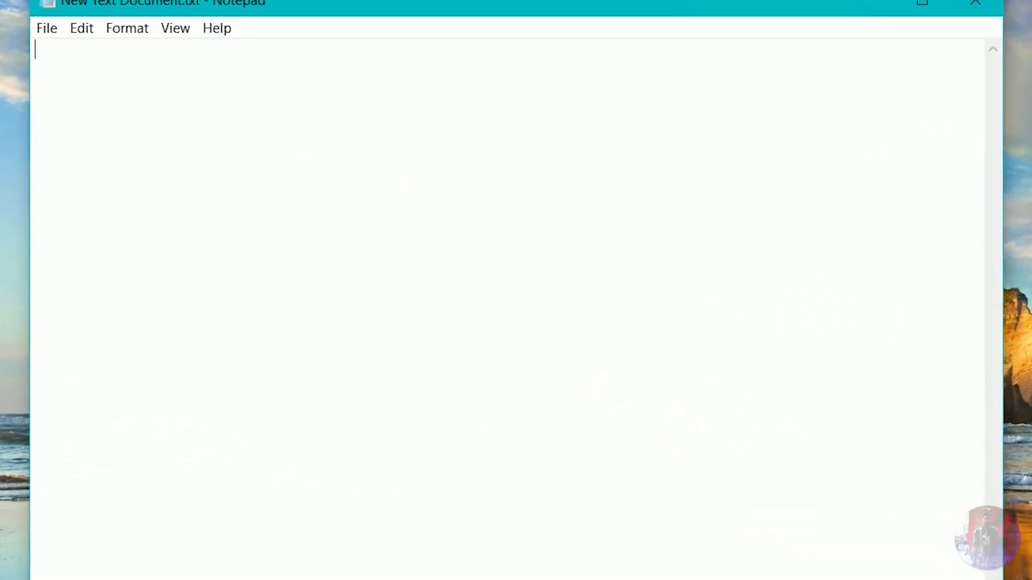
Step: Write the login username on line one and the password on line two
{"action": "type", "text": "user"}
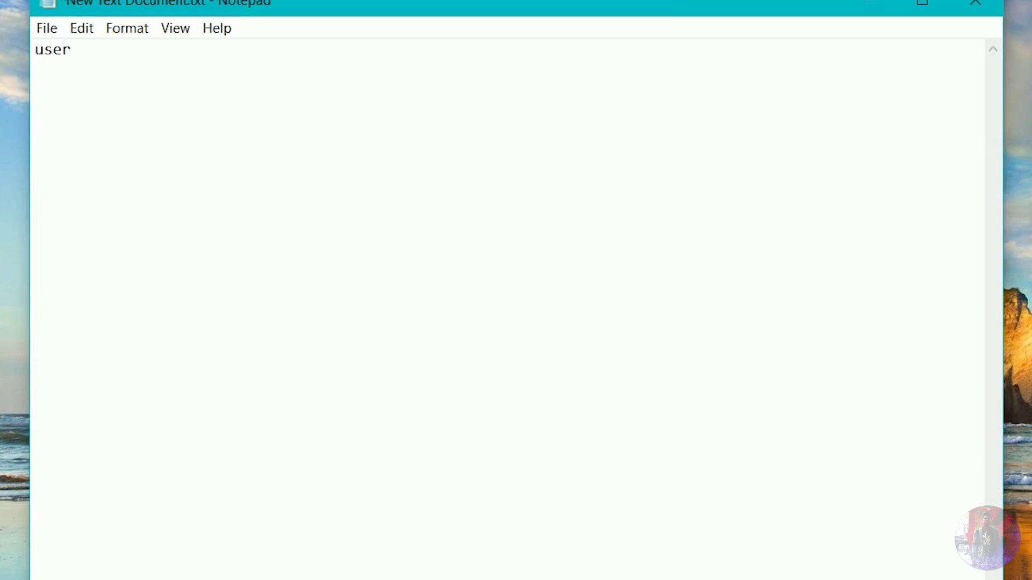
{"action": "key", "text": "Return"}
{"action": "type", "text": "@l03e1t3"}
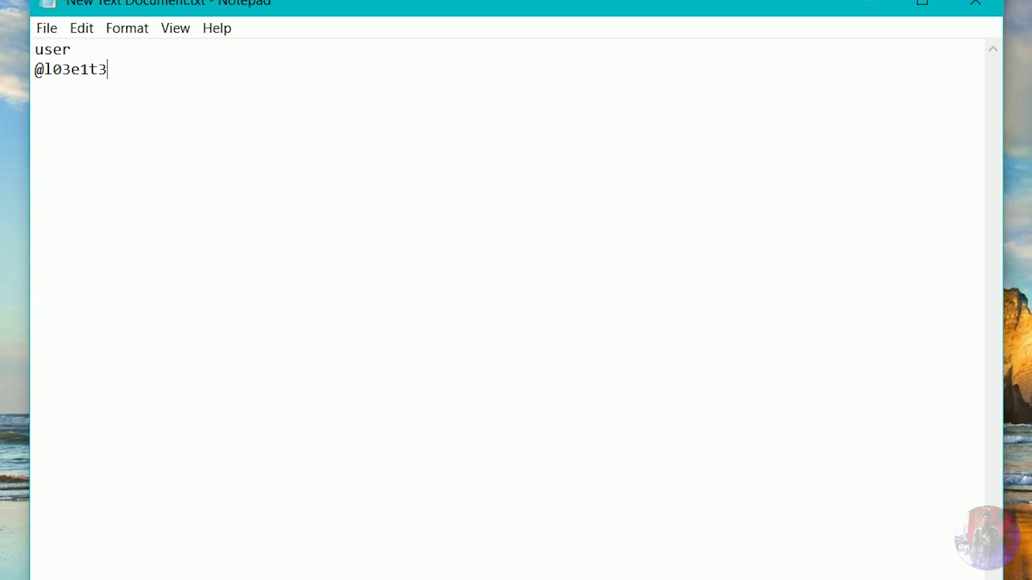
{"action": "left_click_drag", "start_coordinate": [72, 50], "coordinate": [41, 52]}
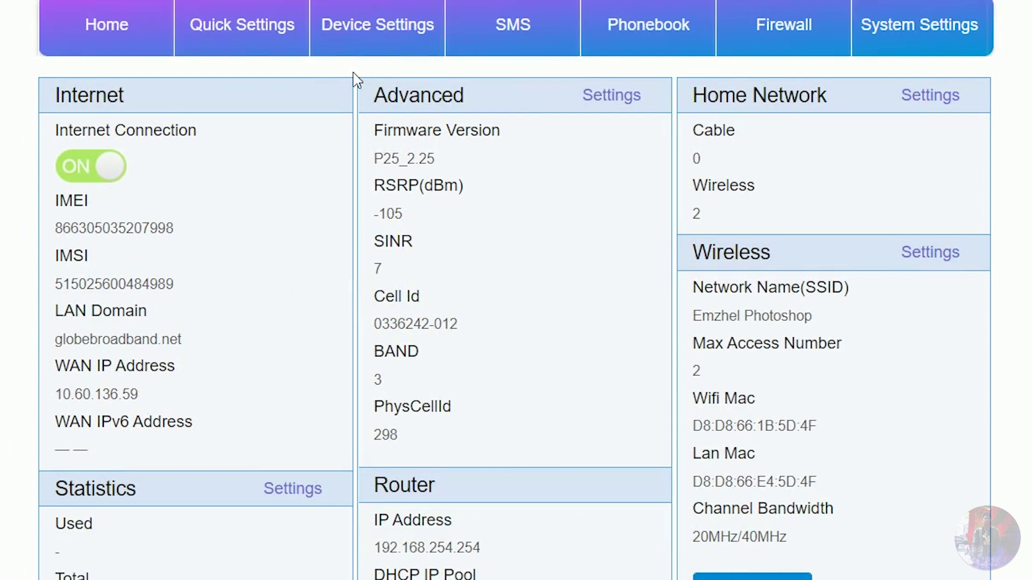
Step: Go to Device Settings > Advanced Settings > Router and select 'router_setting' in the URL
{"action": "left_click", "coordinate": [367, 27]}
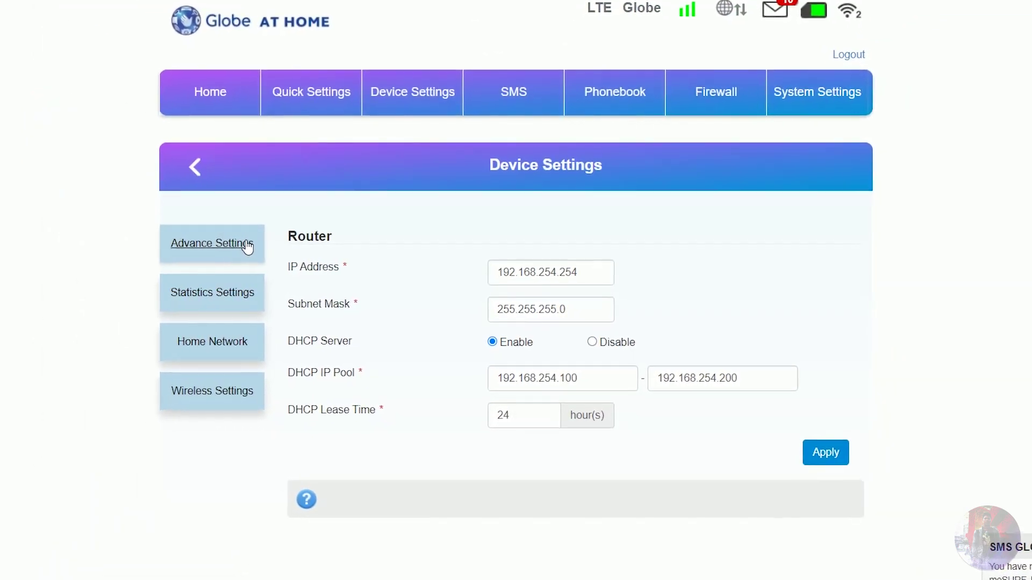
{"action": "left_click", "coordinate": [247, 245]}
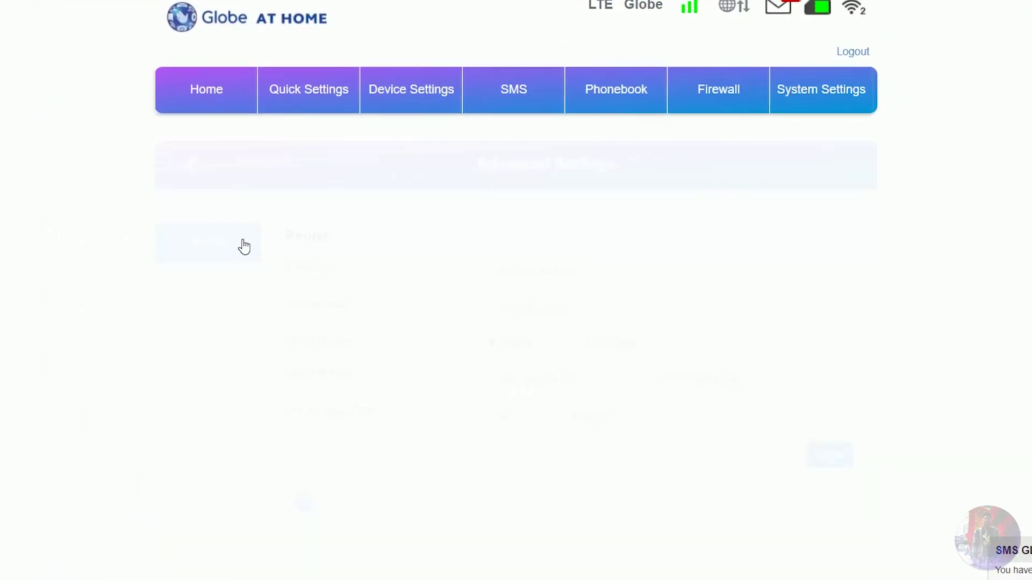
{"action": "left_click", "coordinate": [199, 245]}
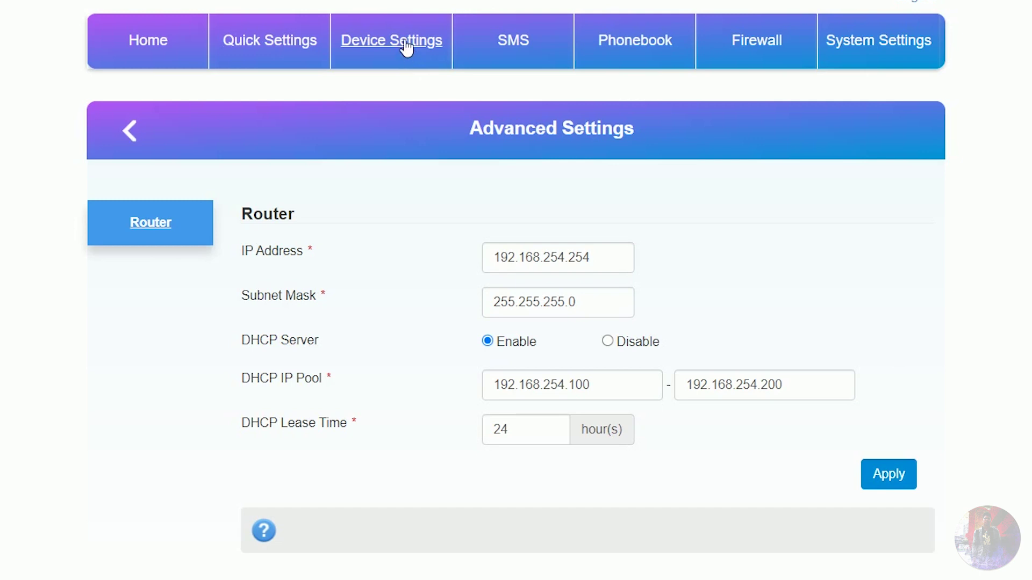
{"action": "left_click", "coordinate": [414, 52]}
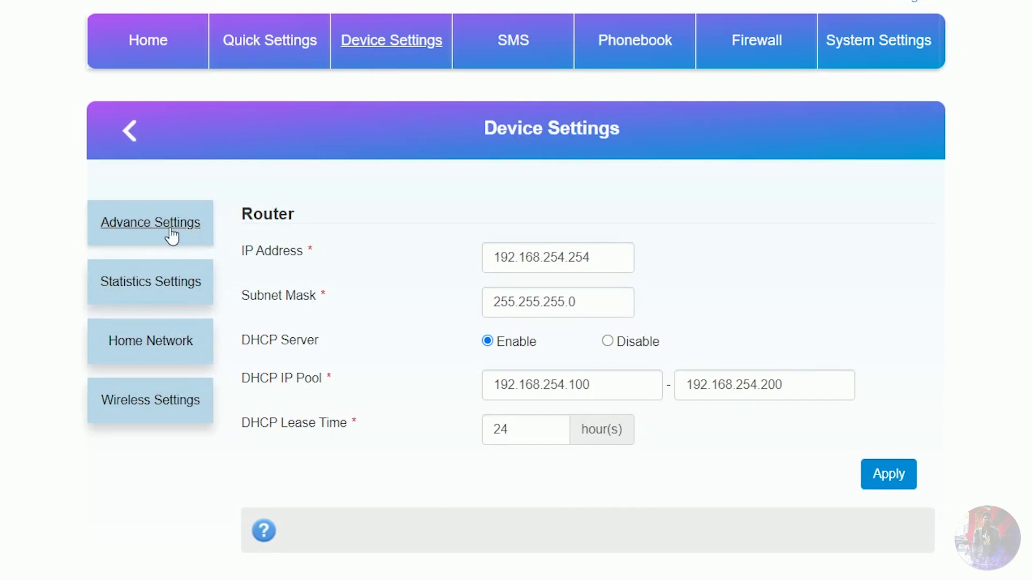
{"action": "left_click", "coordinate": [171, 235]}
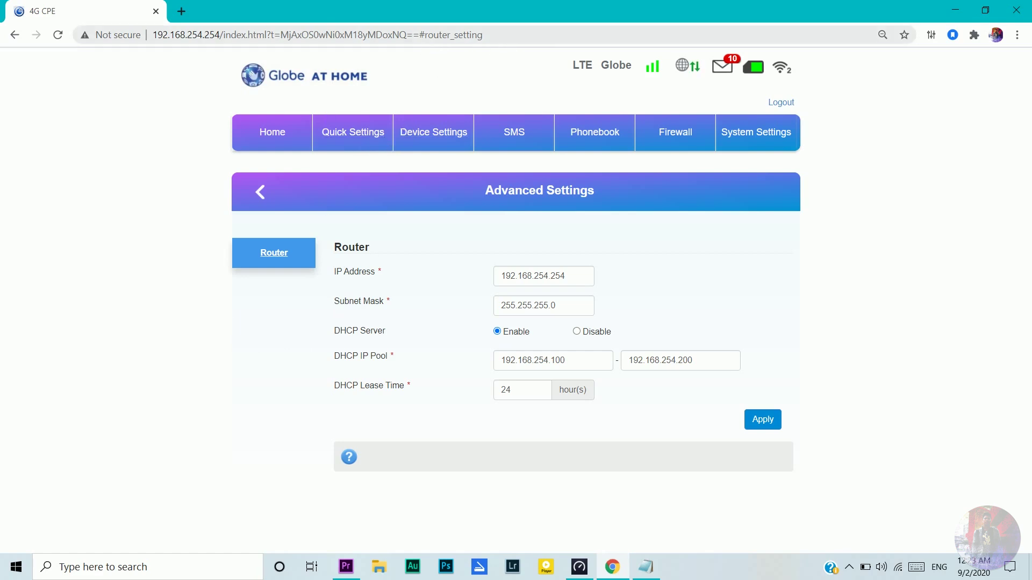
{"action": "left_click", "coordinate": [424, 35]}
{"action": "left_click_drag", "start_coordinate": [425, 34], "coordinate": [483, 35]}
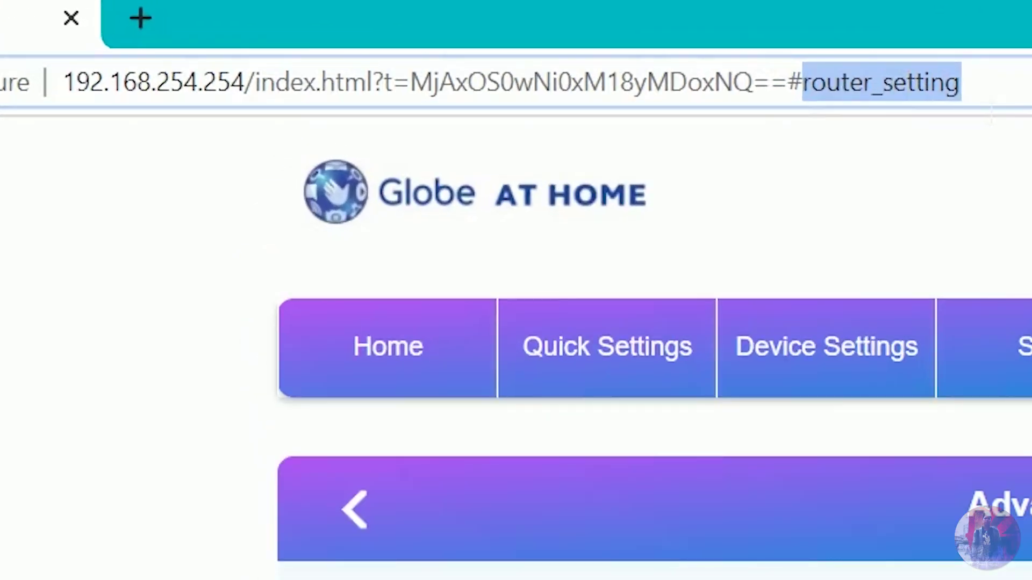
Step: Load the hidden #frequency page and apply a band3-only frequency lock
{"action": "key", "text": "BackSpace"}
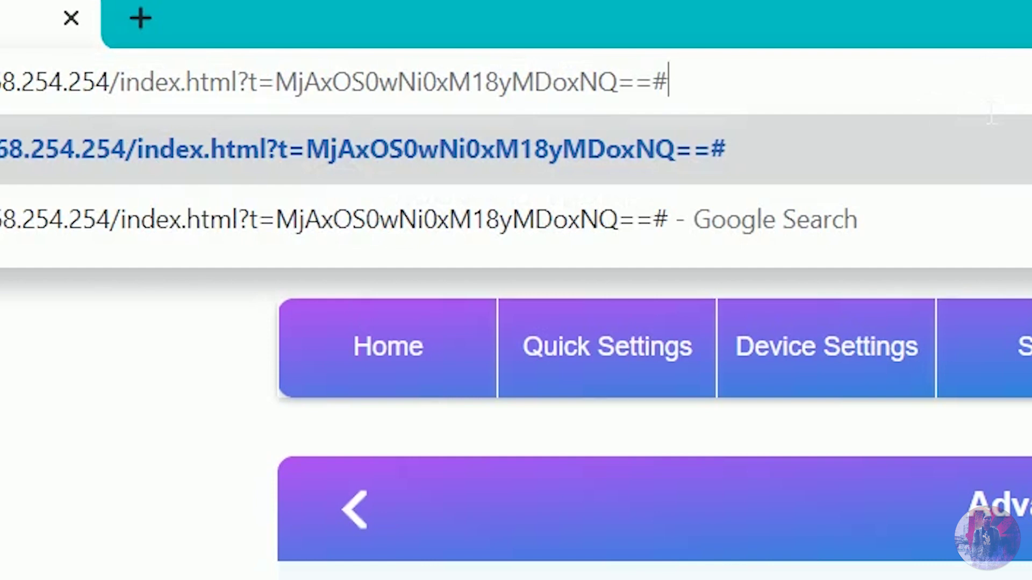
{"action": "type", "text": "frequ"}
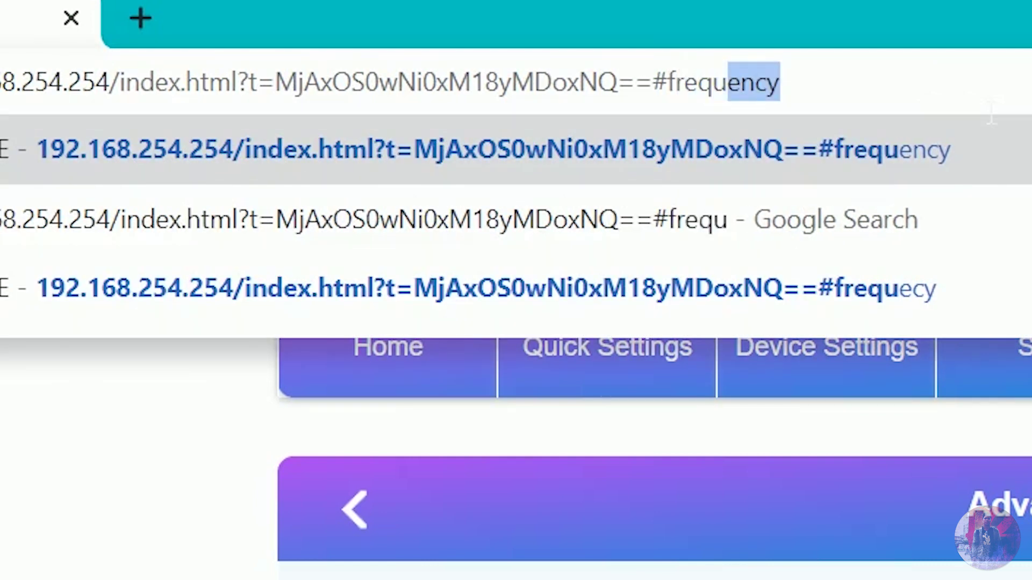
{"action": "key", "text": "Return"}
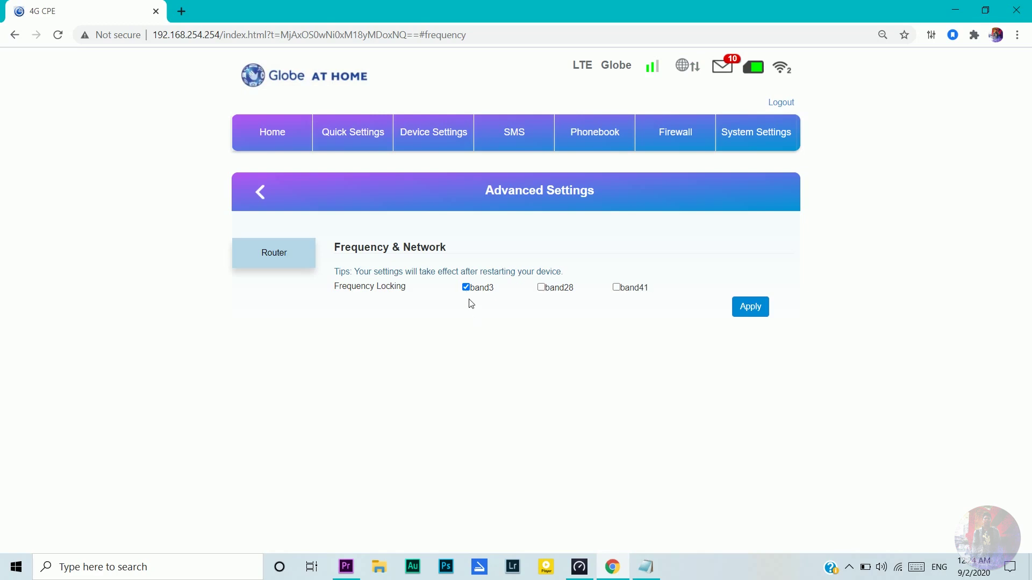
{"action": "left_click", "coordinate": [748, 310]}
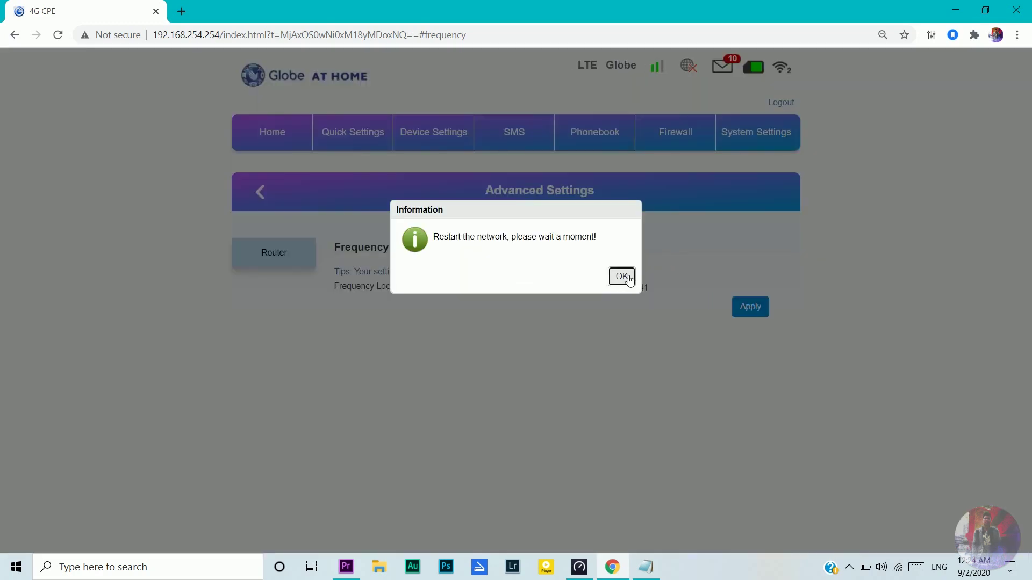
{"action": "left_click", "coordinate": [622, 278]}
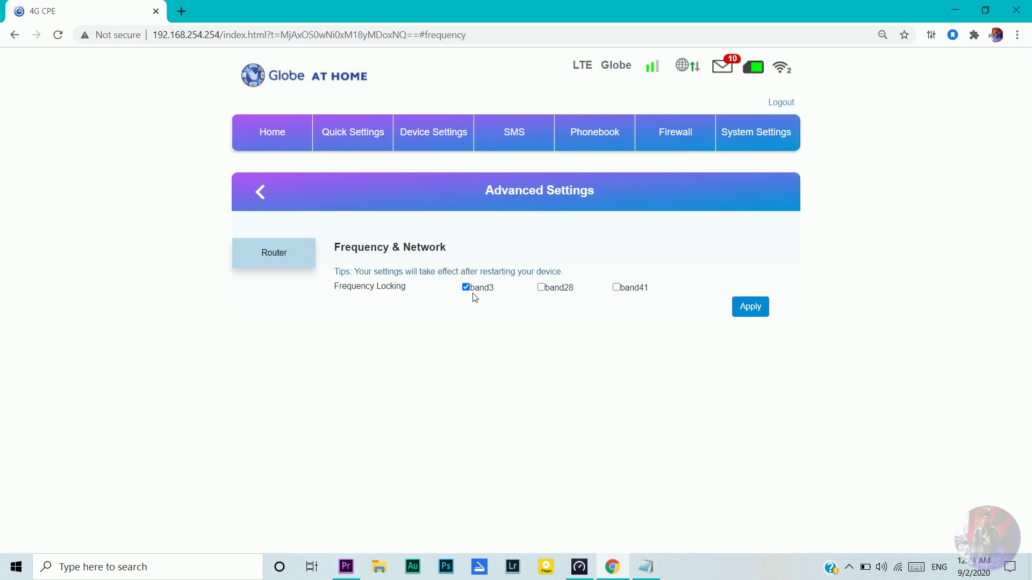
Step: Run a Speedtest (28 ms ping, 6.53 Mbps down, 5.32 Mbps up), then minimize it
{"action": "left_click", "coordinate": [580, 567]}
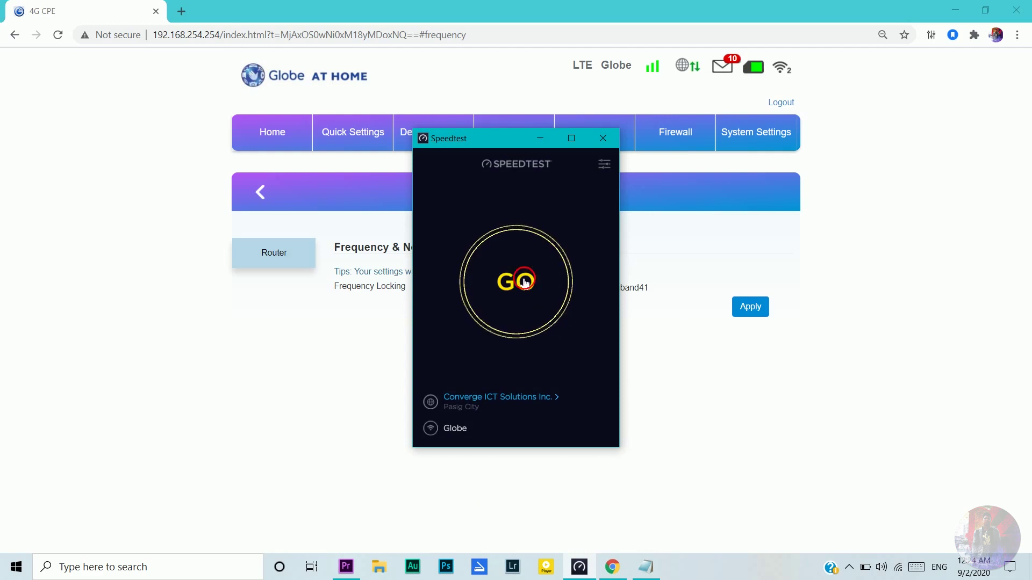
{"action": "left_click", "coordinate": [525, 282]}
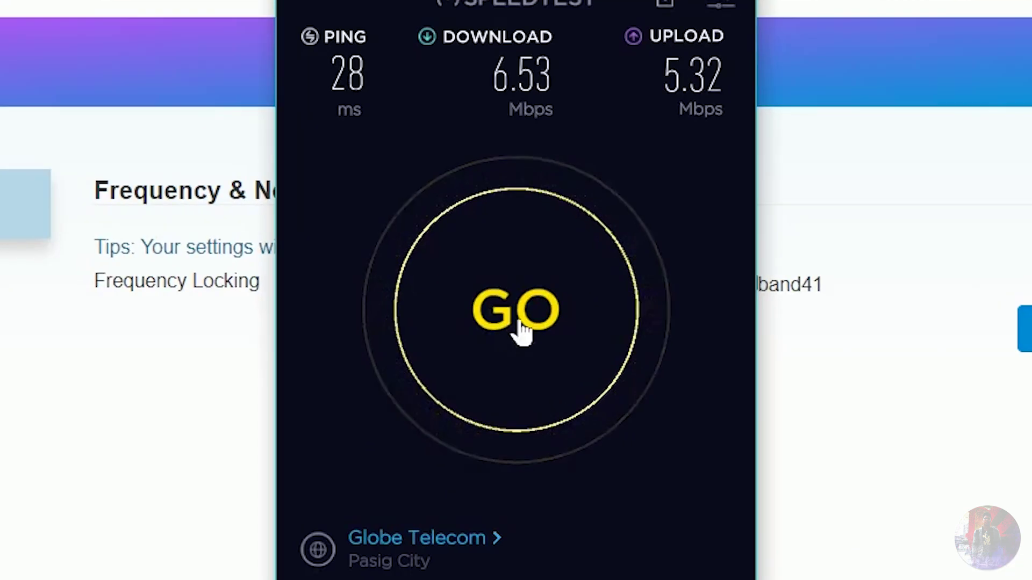
{"action": "left_click", "coordinate": [896, 530]}
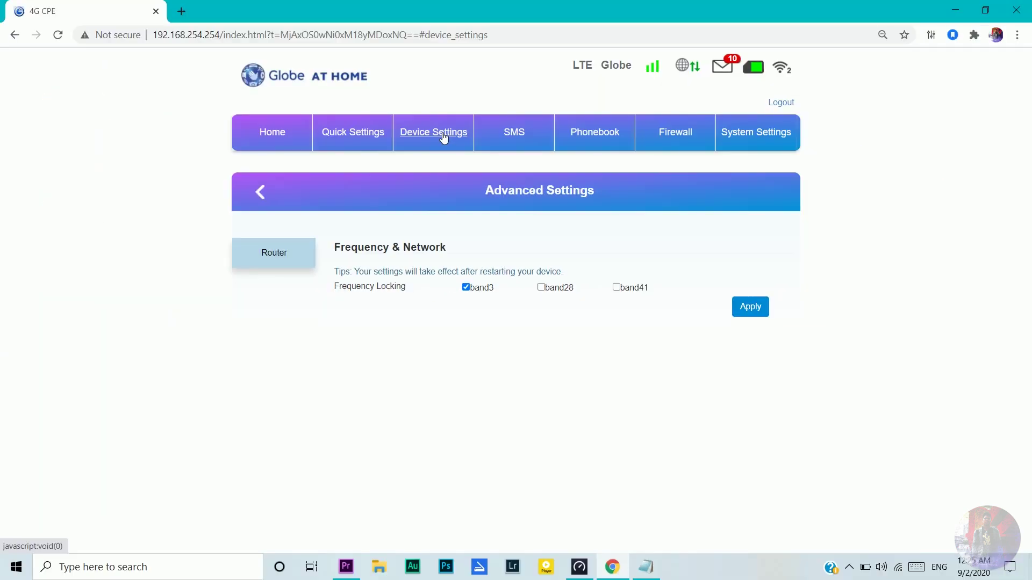
Step: Navigate through Device Settings to the Wi-Fi Settings page
{"action": "left_click", "coordinate": [444, 138]}
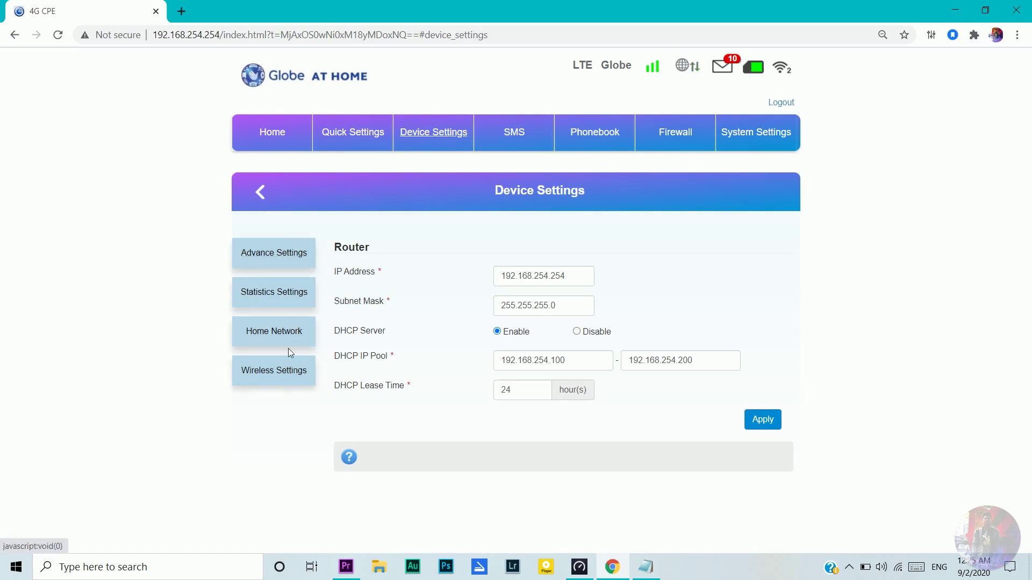
{"action": "left_click", "coordinate": [286, 370]}
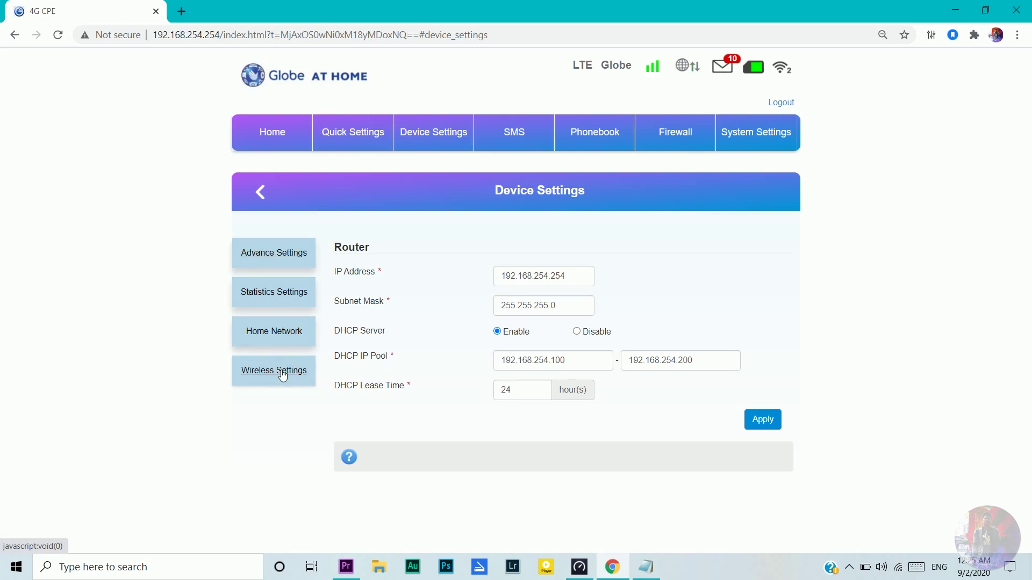
{"action": "left_click", "coordinate": [283, 375]}
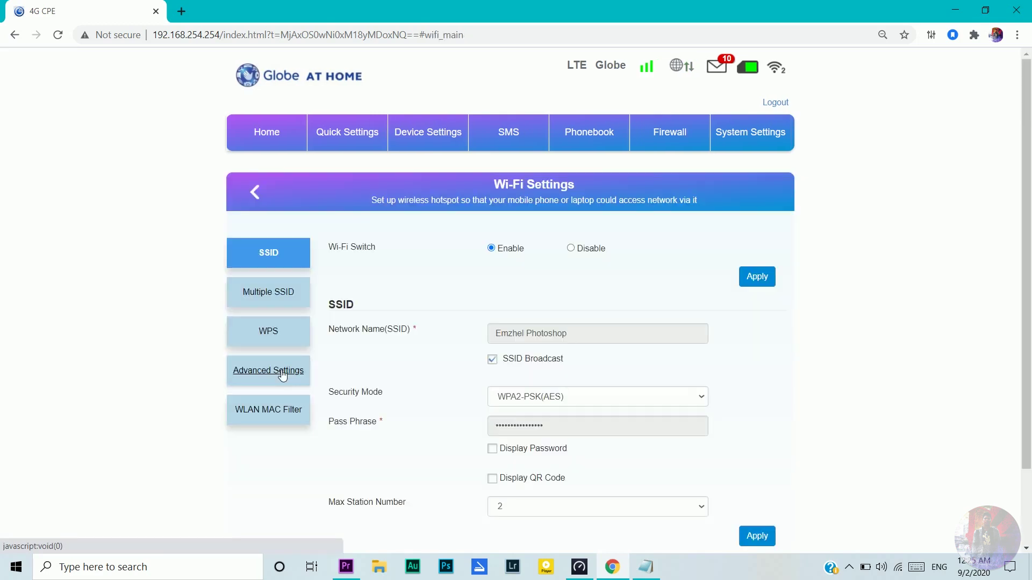
{"action": "left_click", "coordinate": [441, 136]}
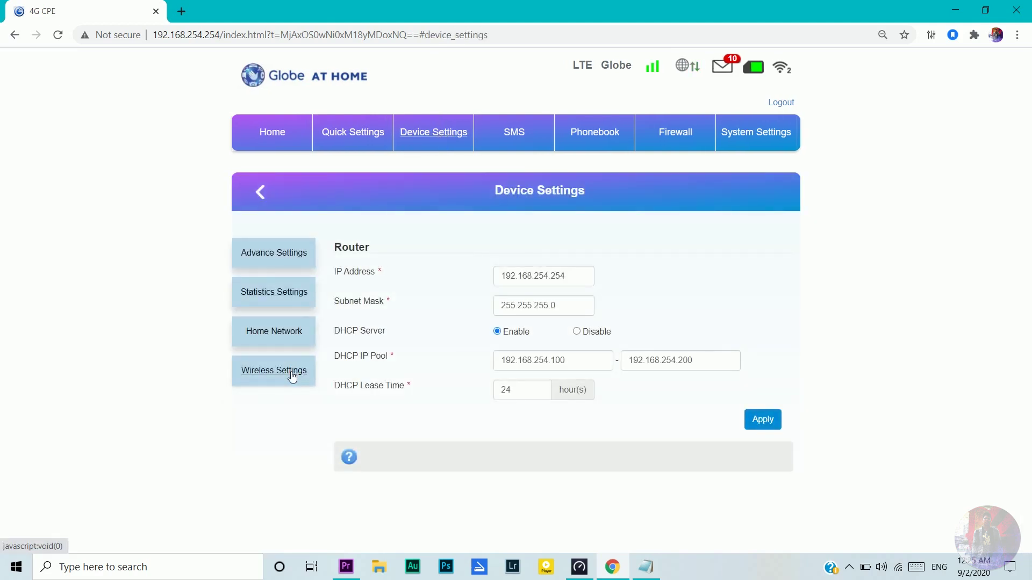
{"action": "left_click", "coordinate": [293, 377]}
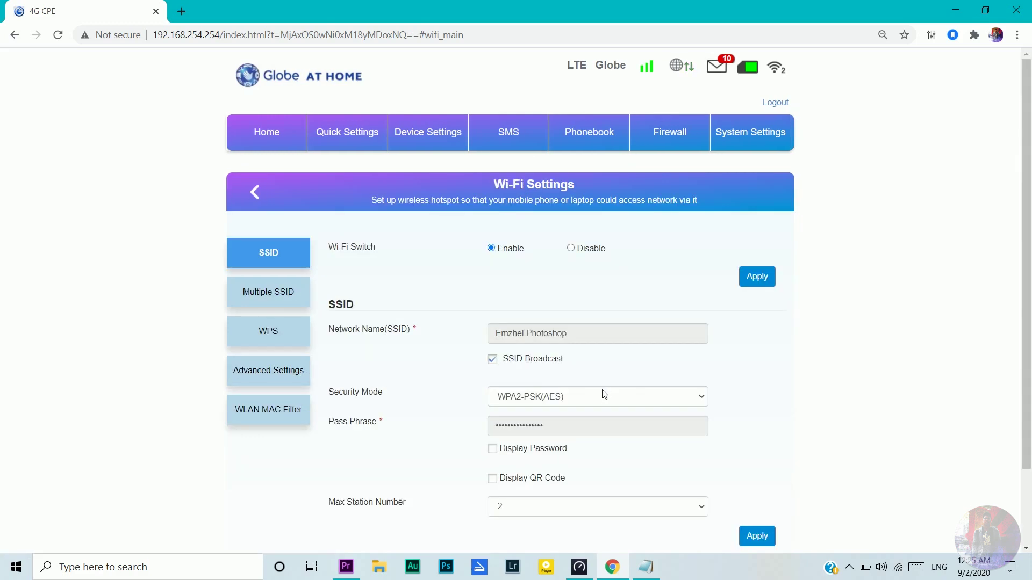
{"action": "scroll", "coordinate": [604, 395], "scroll_direction": "down", "scroll_amount": 2}
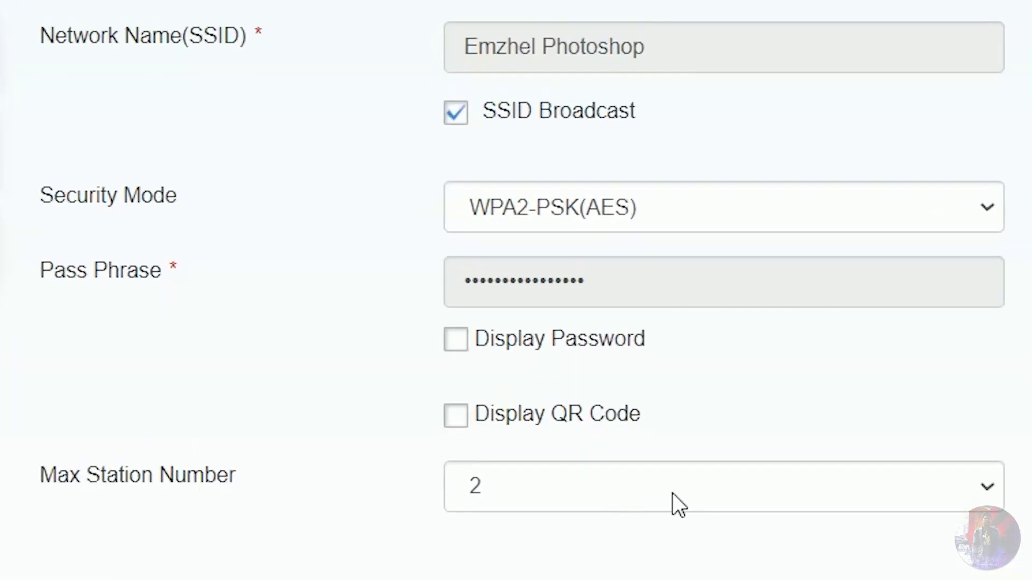
Step: Check the Max Station Number list and leave it at 2
{"action": "left_click", "coordinate": [673, 493]}
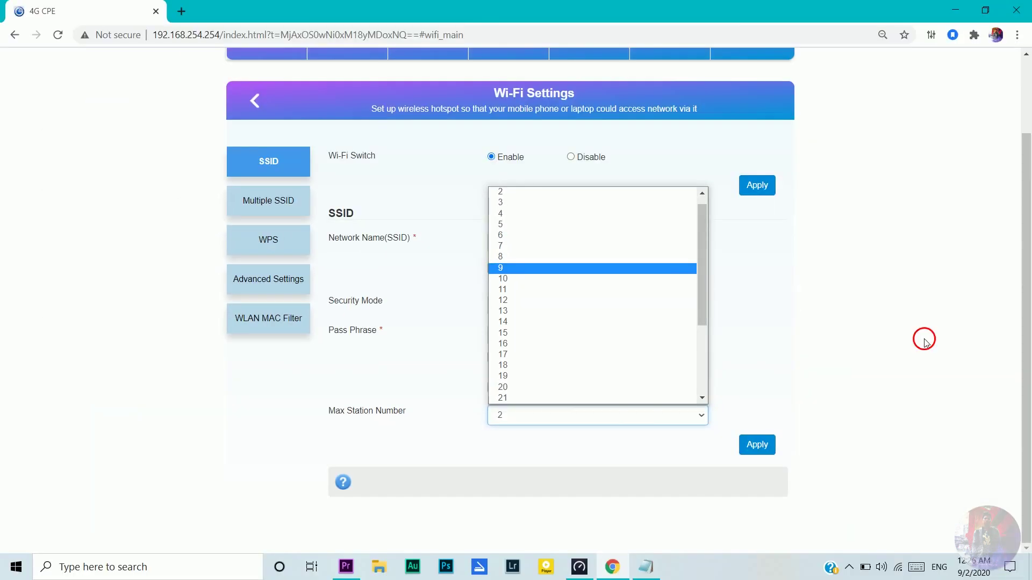
{"action": "left_click", "coordinate": [924, 342]}
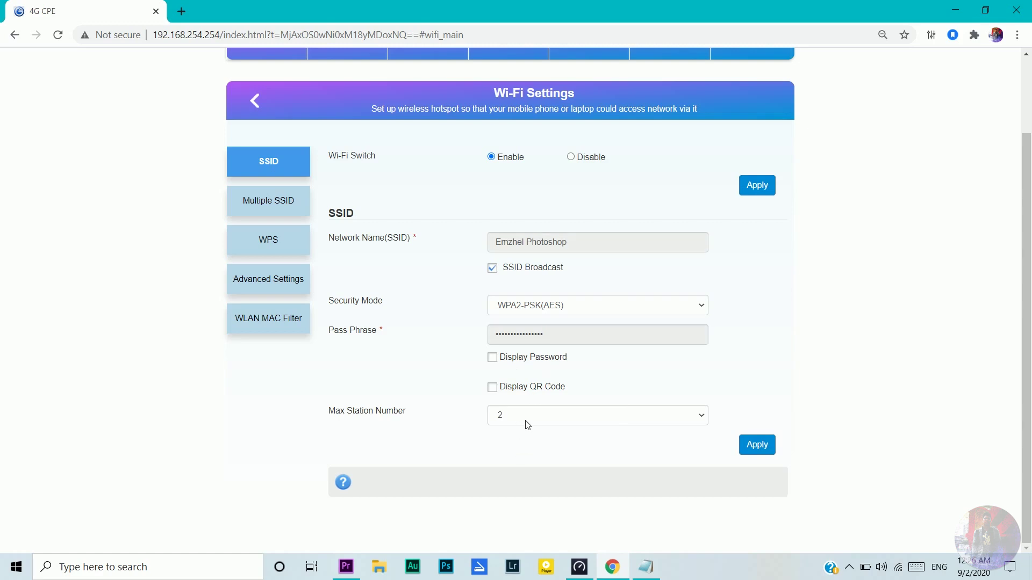
{"action": "scroll", "coordinate": [618, 322], "scroll_direction": "up", "scroll_amount": 2}
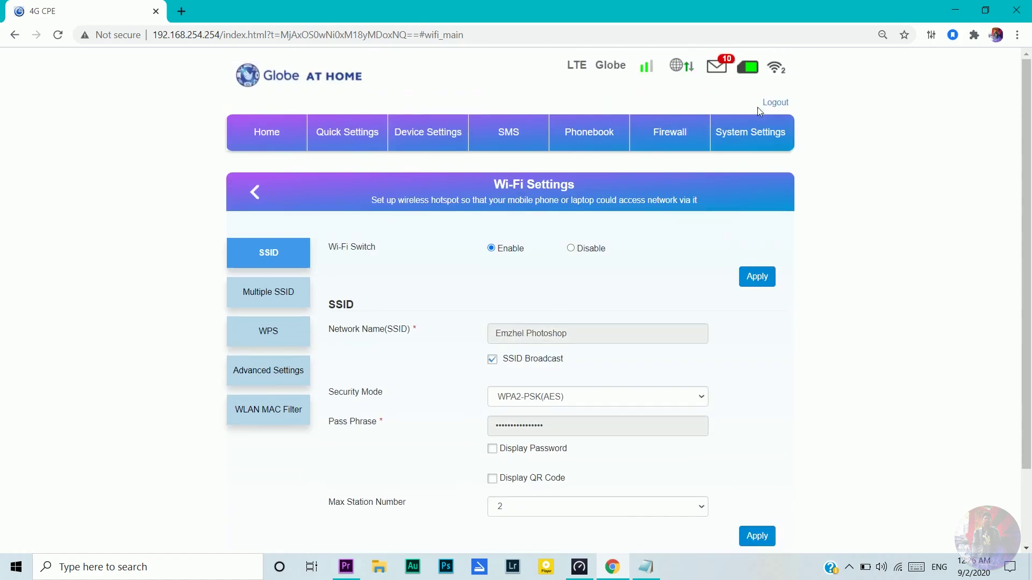
{"action": "mouse_move", "coordinate": [777, 73]}
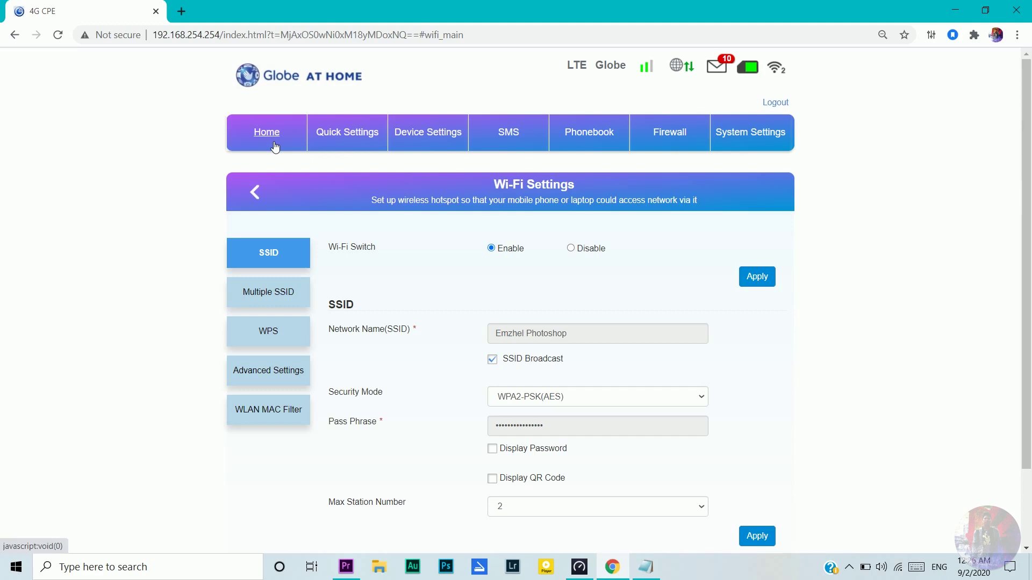
{"action": "left_click", "coordinate": [58, 35]}
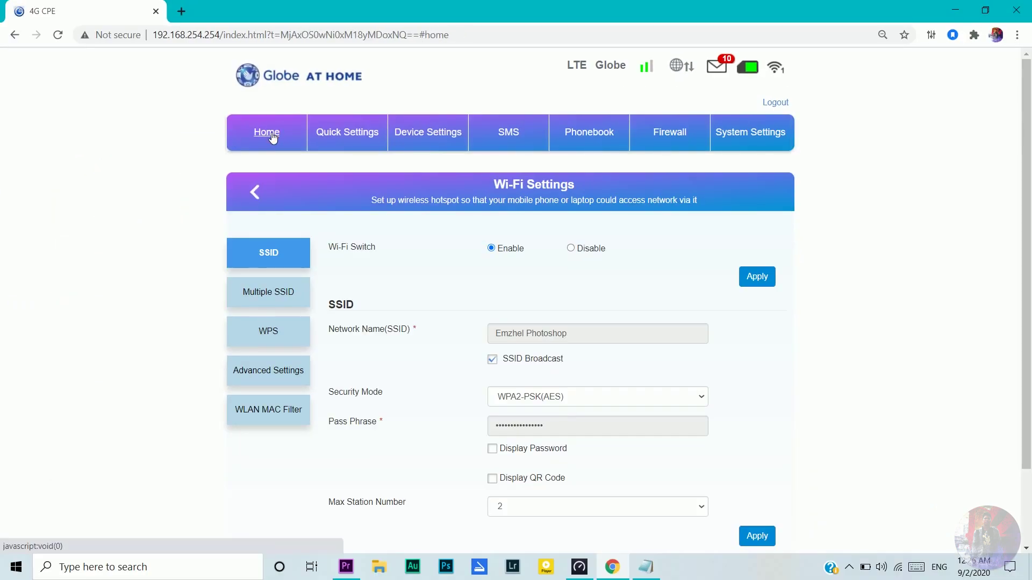
{"action": "left_click", "coordinate": [273, 139]}
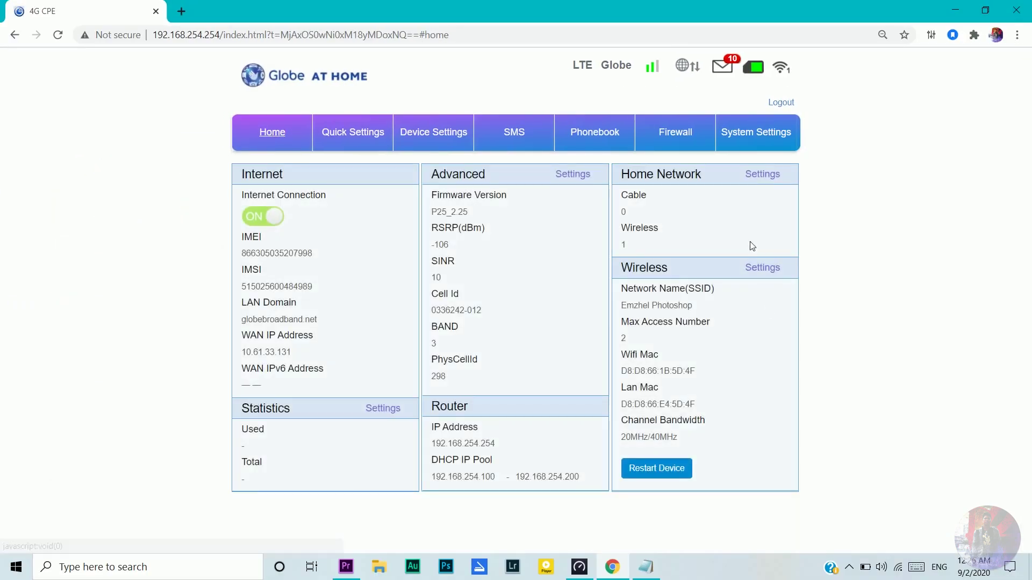
{"action": "left_click", "coordinate": [765, 176]}
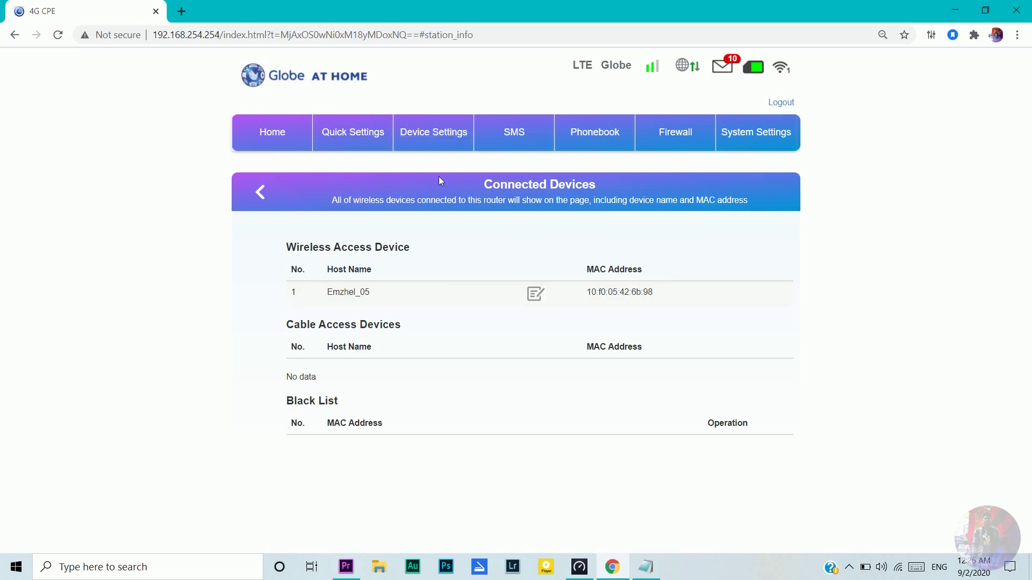
{"action": "left_click", "coordinate": [442, 138]}
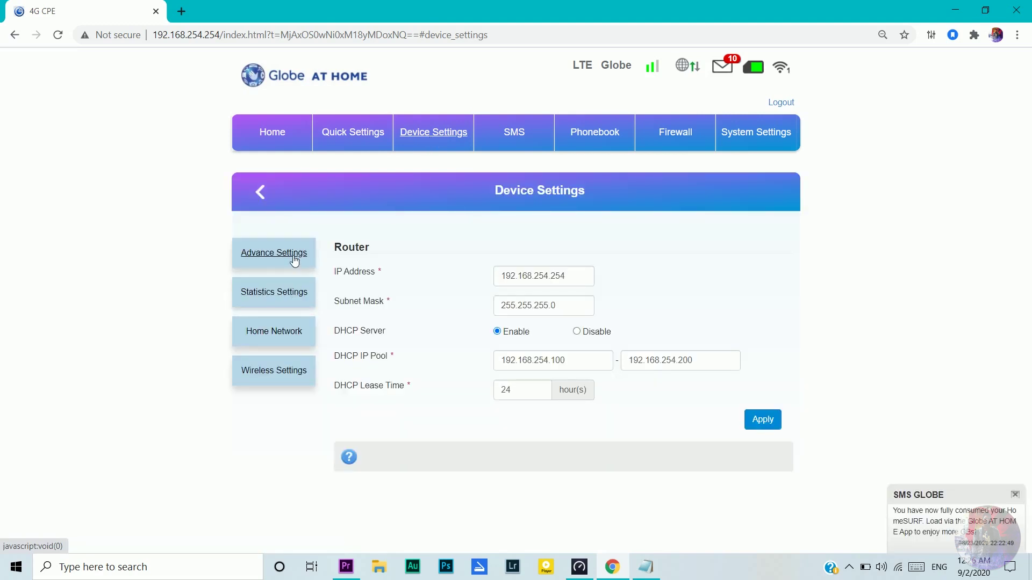
{"action": "left_click", "coordinate": [288, 370]}
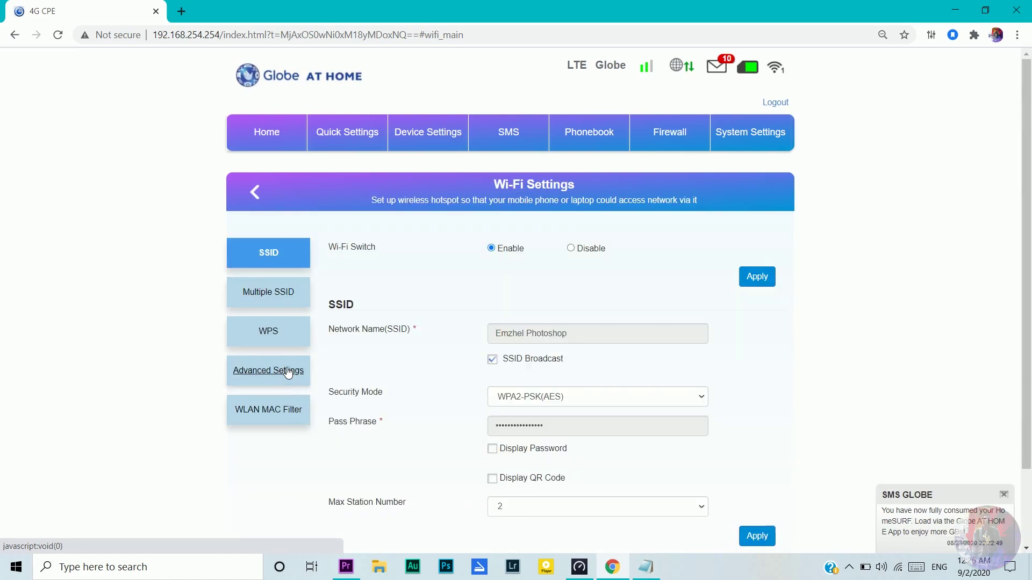
{"action": "scroll", "coordinate": [638, 484], "scroll_direction": "down", "scroll_amount": 1}
{"action": "scroll", "coordinate": [638, 484], "scroll_direction": "down", "scroll_amount": 2}
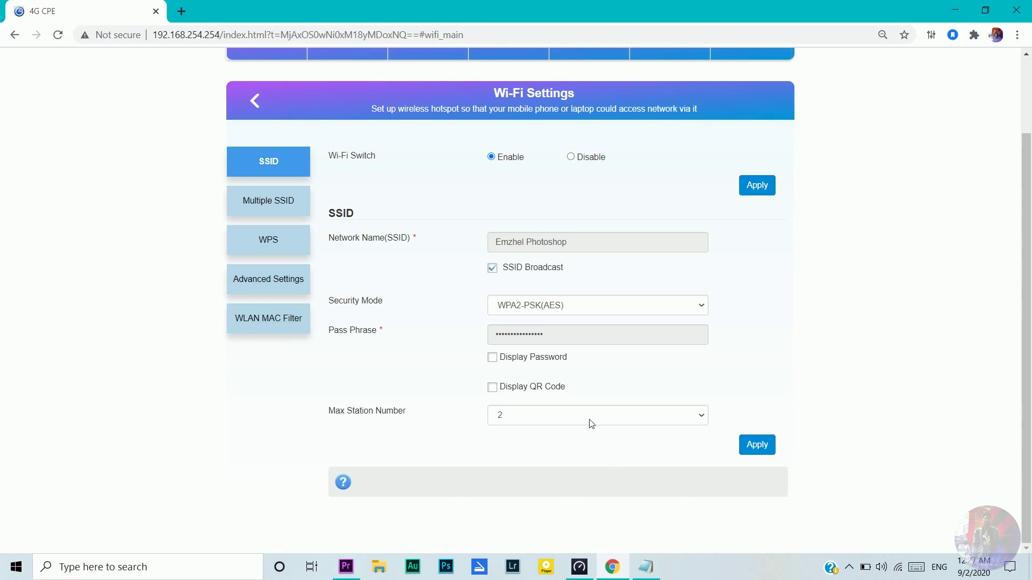
Step: In Wi-Fi Advanced Settings, change Frequency (Channel) from Channel 11 to 2472MHz (Channel 13)
{"action": "left_click", "coordinate": [279, 283]}
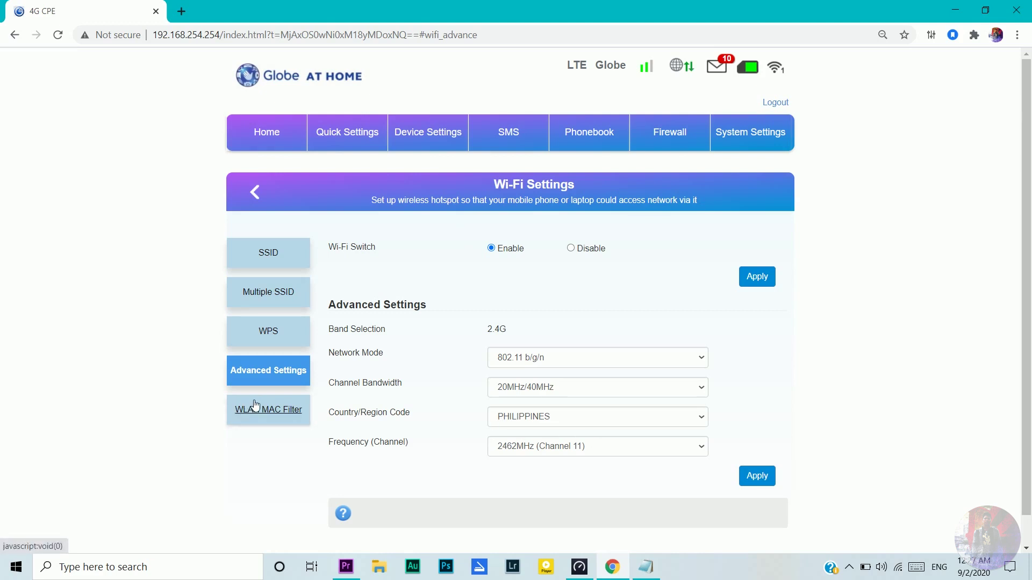
{"action": "left_click", "coordinate": [593, 449]}
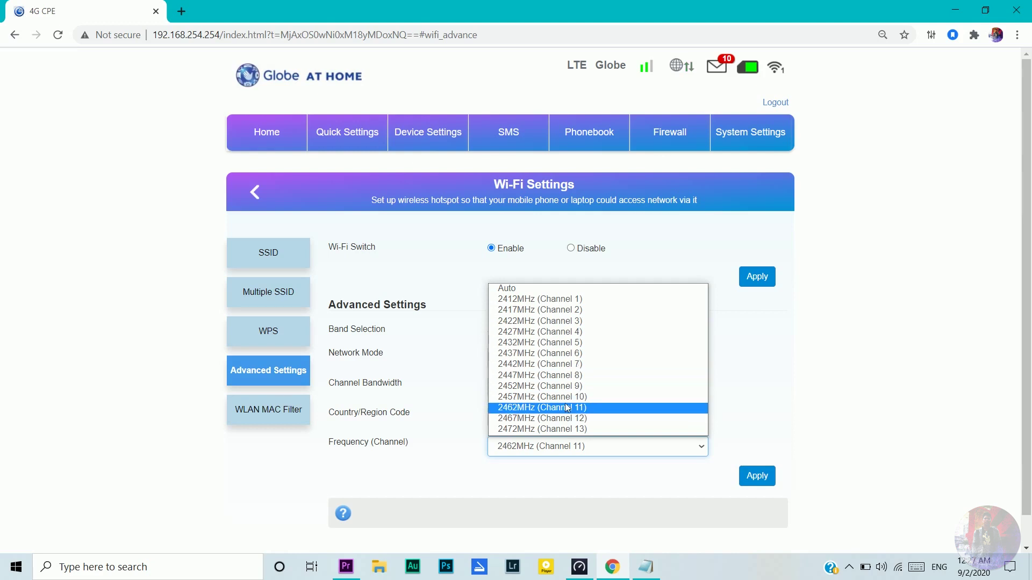
{"action": "left_click", "coordinate": [568, 288]}
{"action": "left_click", "coordinate": [568, 446]}
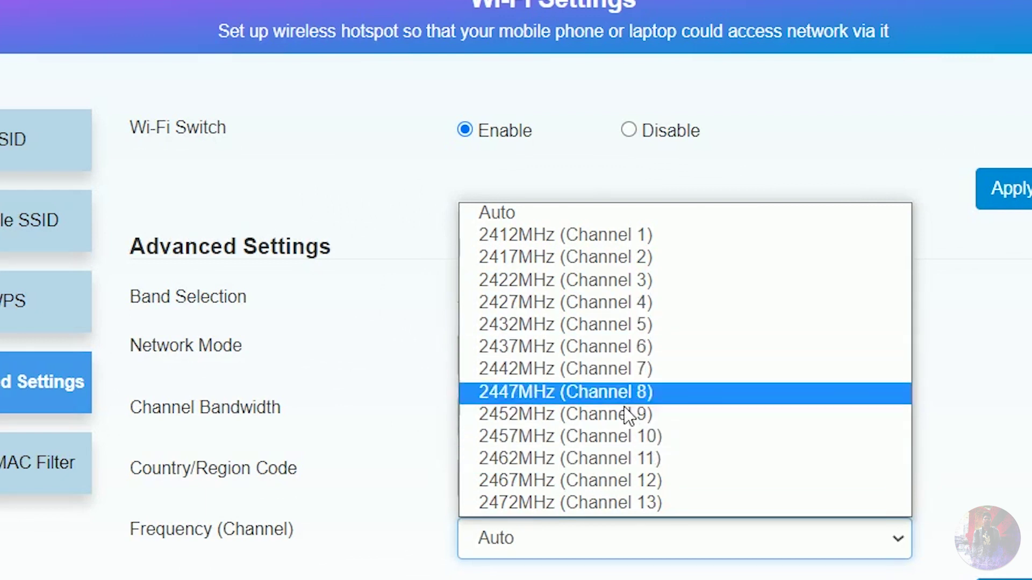
{"action": "left_click", "coordinate": [403, 502]}
{"action": "left_click", "coordinate": [688, 542]}
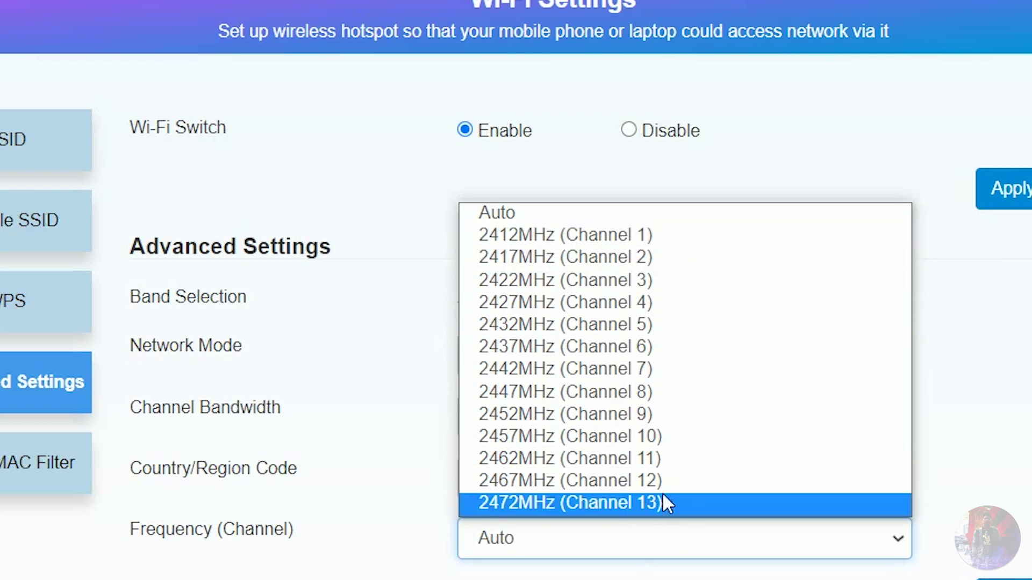
{"action": "left_click", "coordinate": [594, 505]}
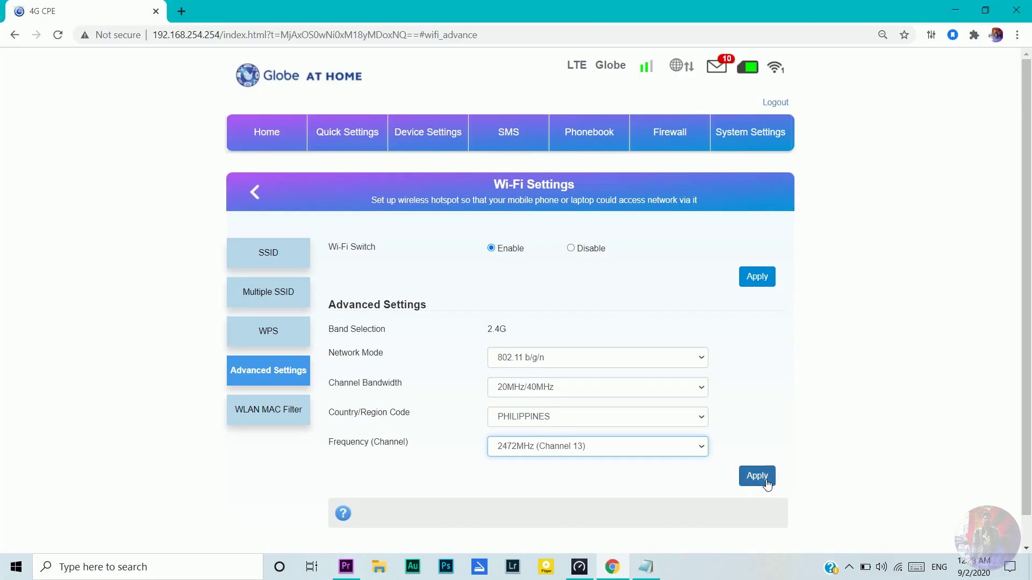
Step: Apply the 2472MHz (Channel 13) setting, confirming with Yes until the page reloads
{"action": "left_click", "coordinate": [766, 480]}
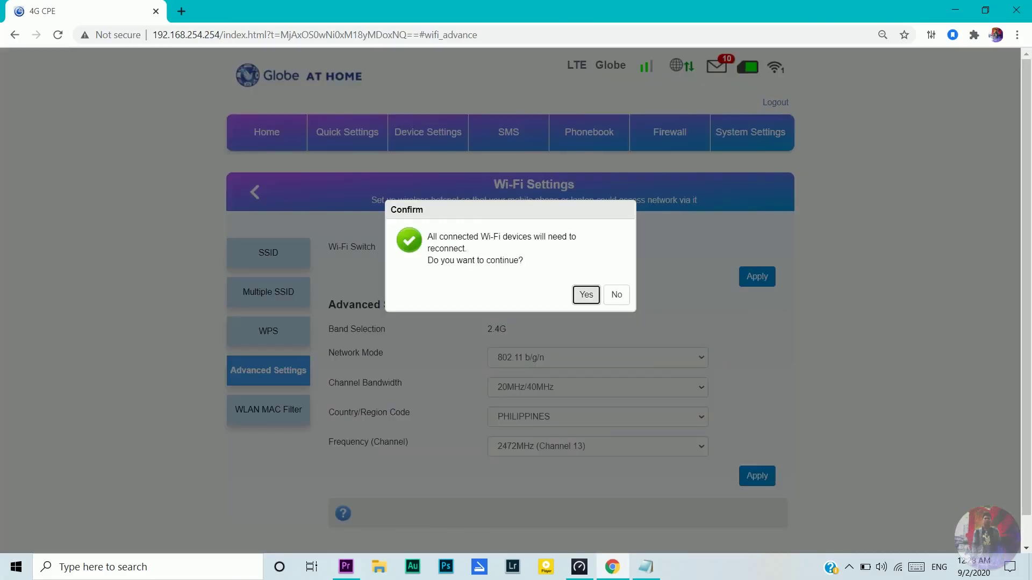
{"action": "left_click", "coordinate": [586, 295]}
{"action": "left_click", "coordinate": [586, 295]}
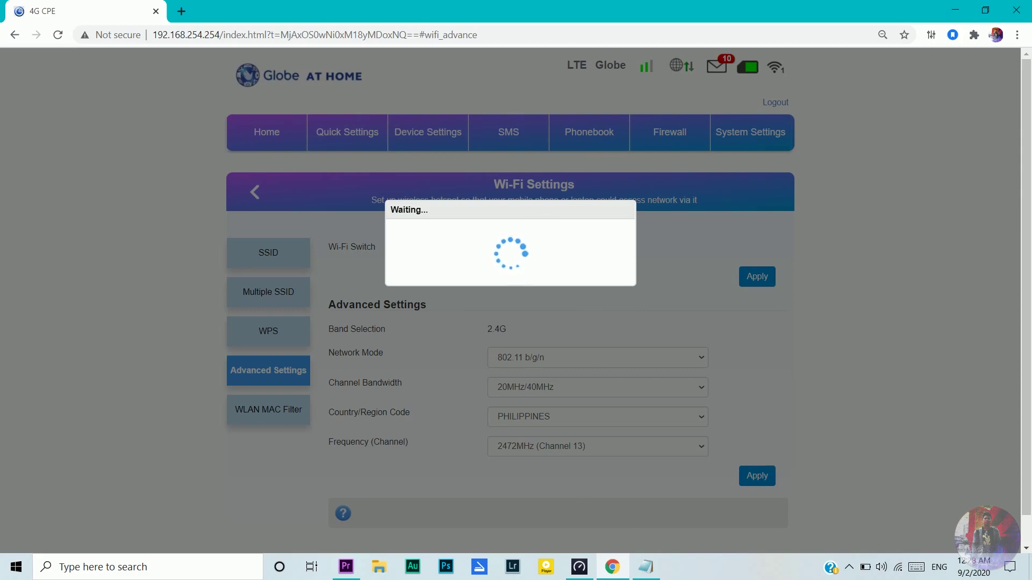
{"action": "mouse_move", "coordinate": [580, 574]}
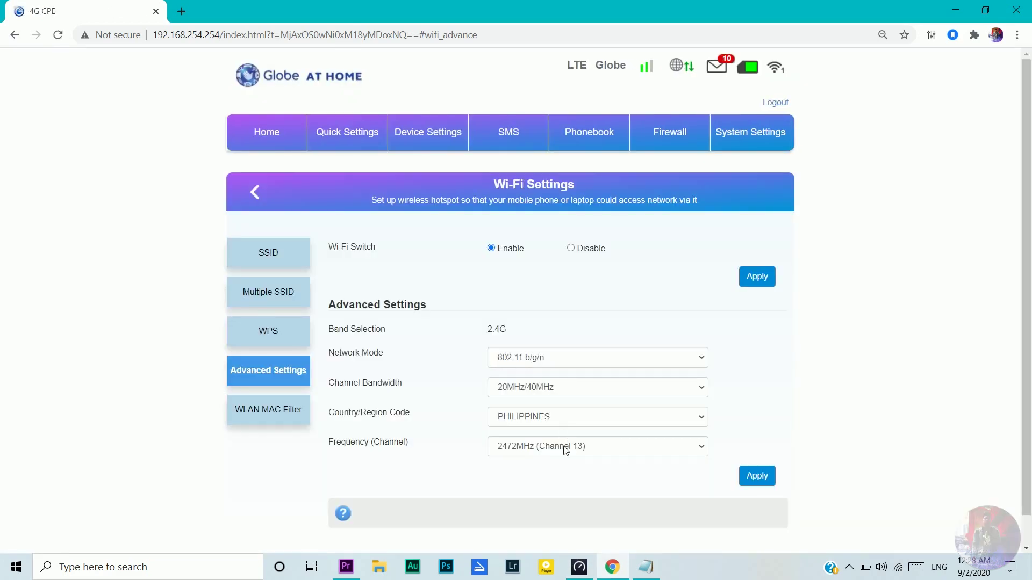
Step: Run a new Speedtest on Channel 13, getting 27 ms ping, 6.24 Mbps down and 5.90 Mbps up
{"action": "left_click", "coordinate": [580, 567]}
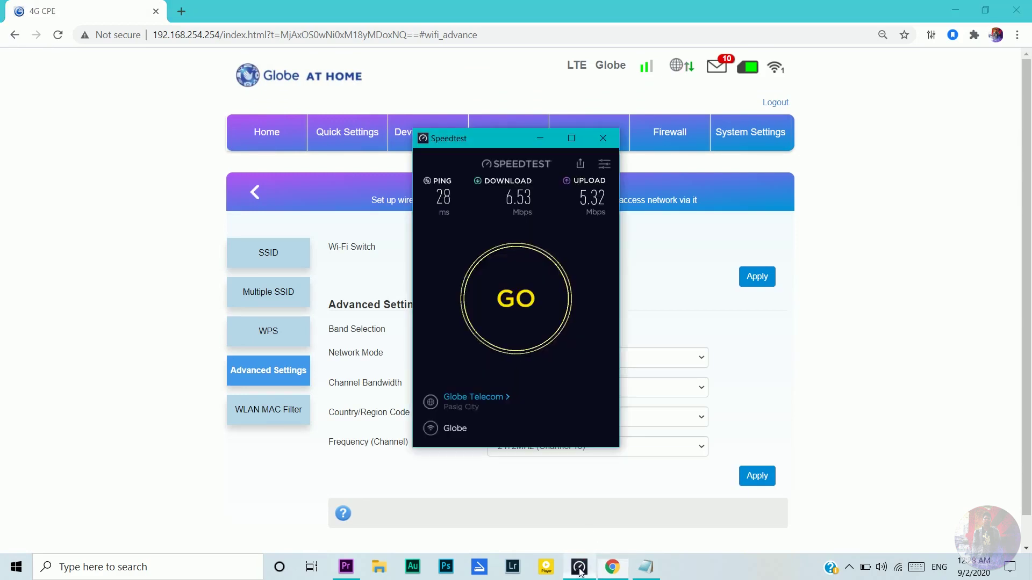
{"action": "left_click", "coordinate": [529, 304]}
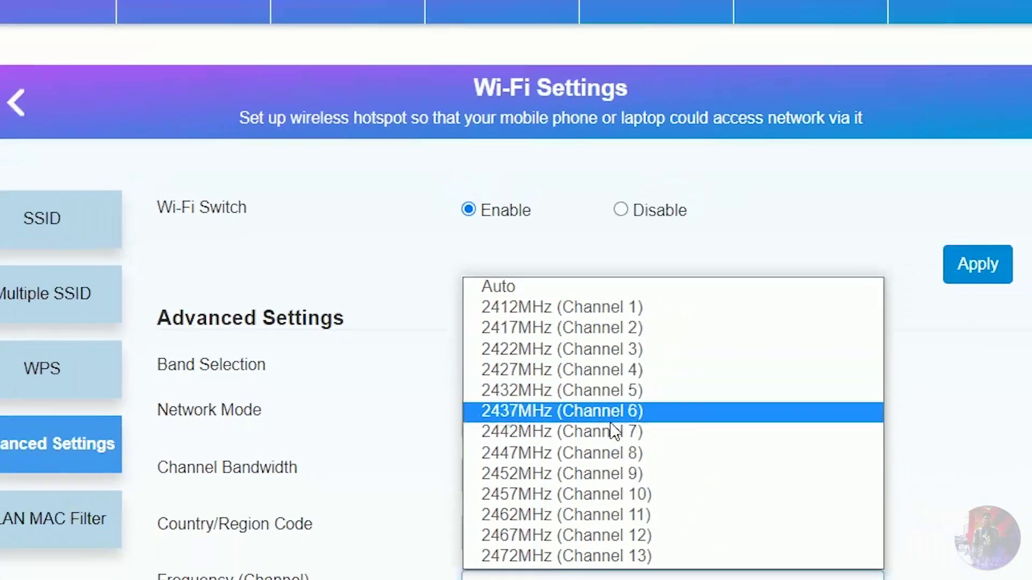
Step: Switch the Wi-Fi frequency to 2432MHz (Channel 5), apply it, and confirm the device reconnect
{"action": "left_click", "coordinate": [618, 390]}
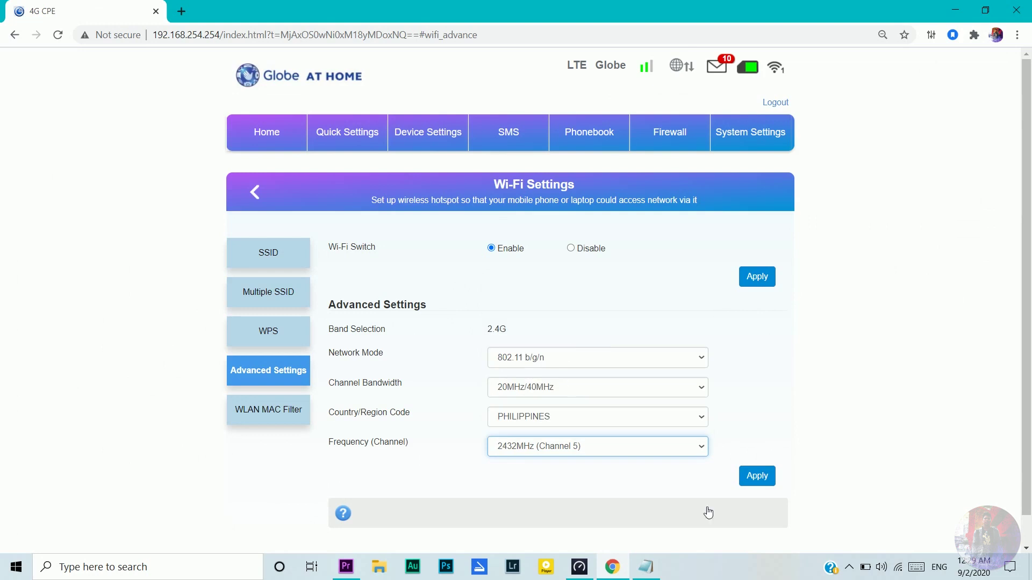
{"action": "left_click", "coordinate": [769, 476]}
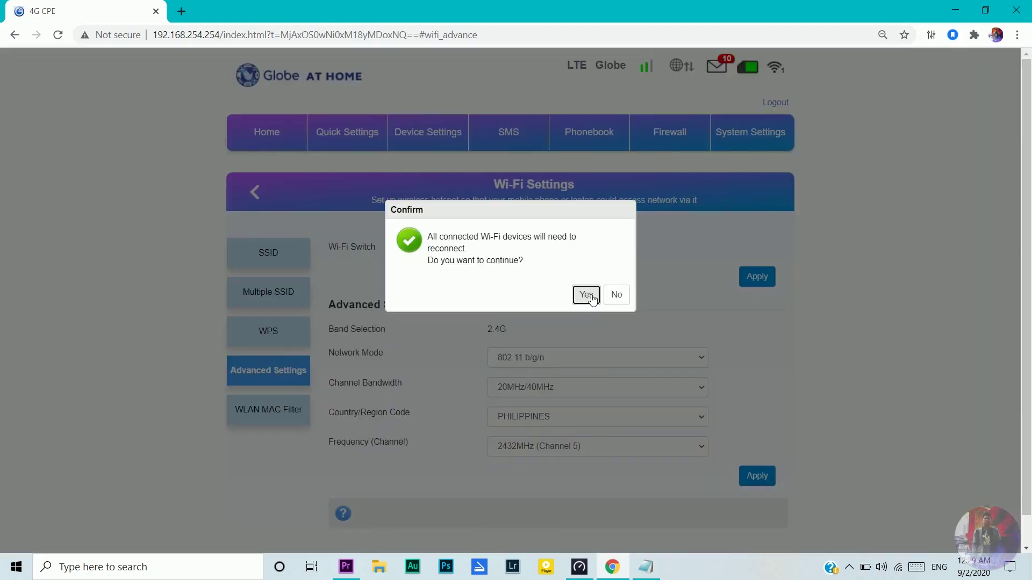
{"action": "left_click", "coordinate": [586, 296]}
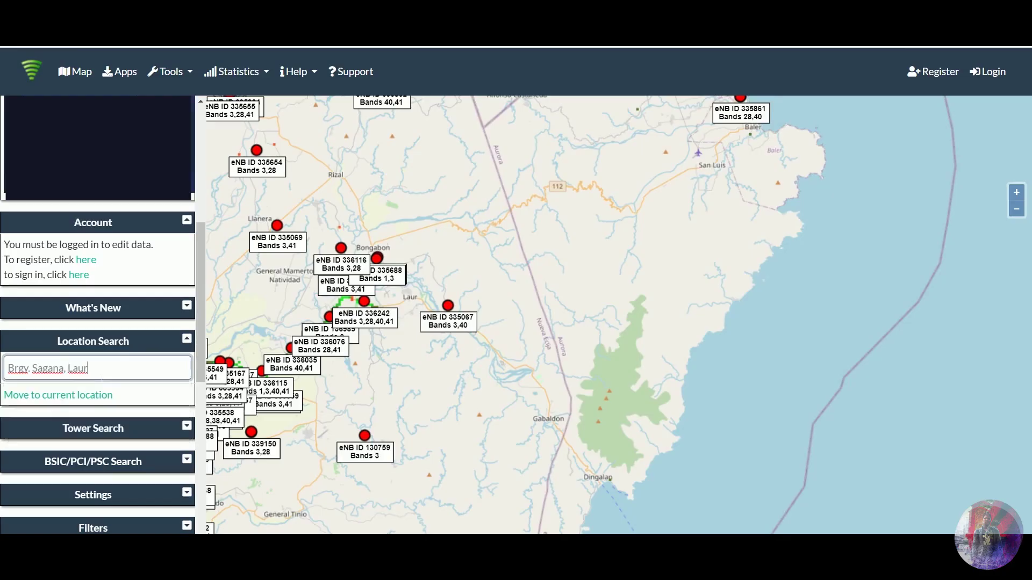
Step: Find Brgy. Sagana, Laur on CellMapper and open tower eNB 336242 (bands 3, 28, 40, 41)
{"action": "key", "text": "Return"}
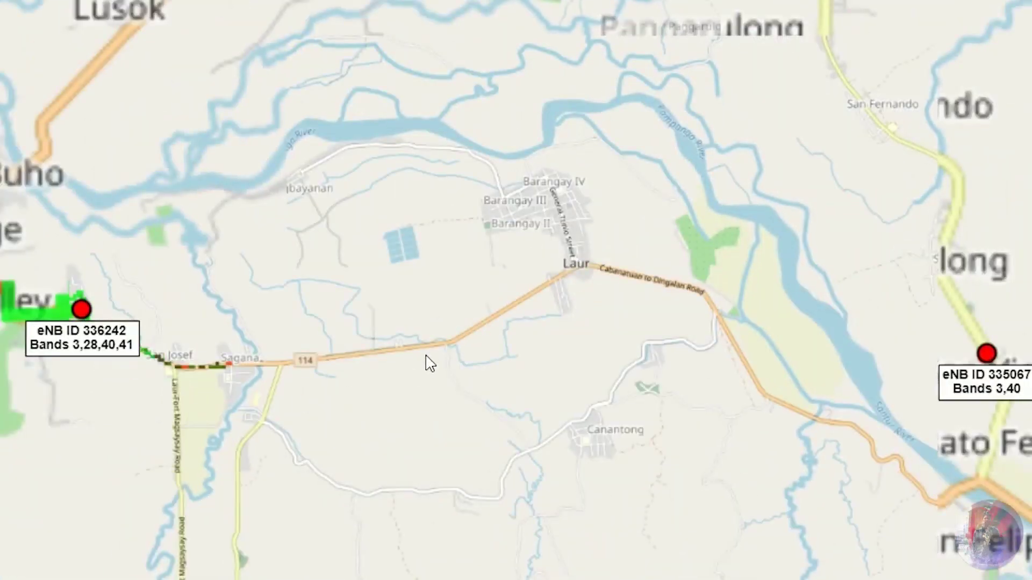
{"action": "scroll", "coordinate": [457, 344], "scroll_direction": "up", "scroll_amount": 1}
{"action": "left_click_drag", "start_coordinate": [99, 396], "coordinate": [452, 395]}
{"action": "scroll", "coordinate": [124, 266], "scroll_direction": "up", "scroll_amount": 2}
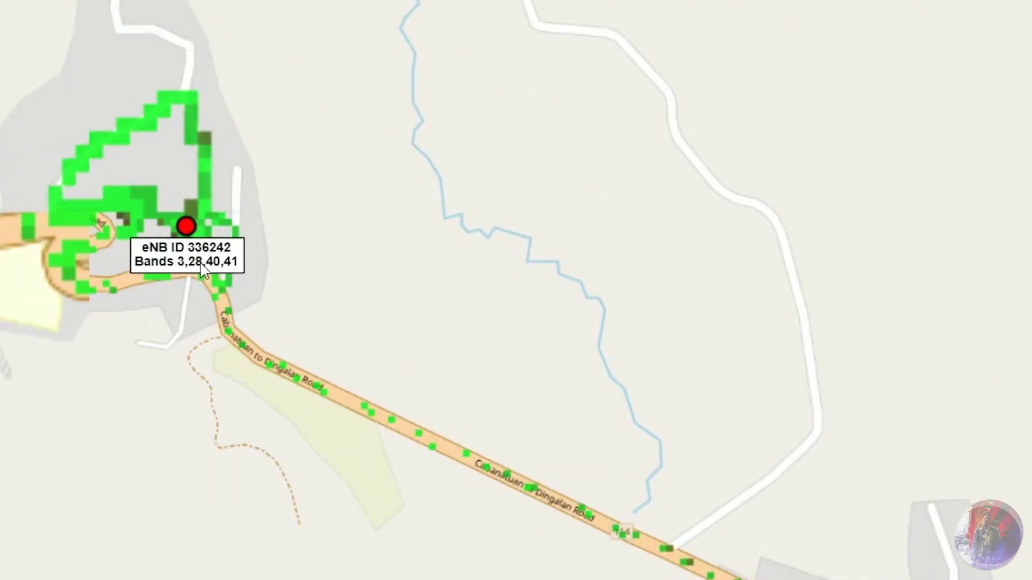
{"action": "scroll", "coordinate": [188, 285], "scroll_direction": "up", "scroll_amount": 1}
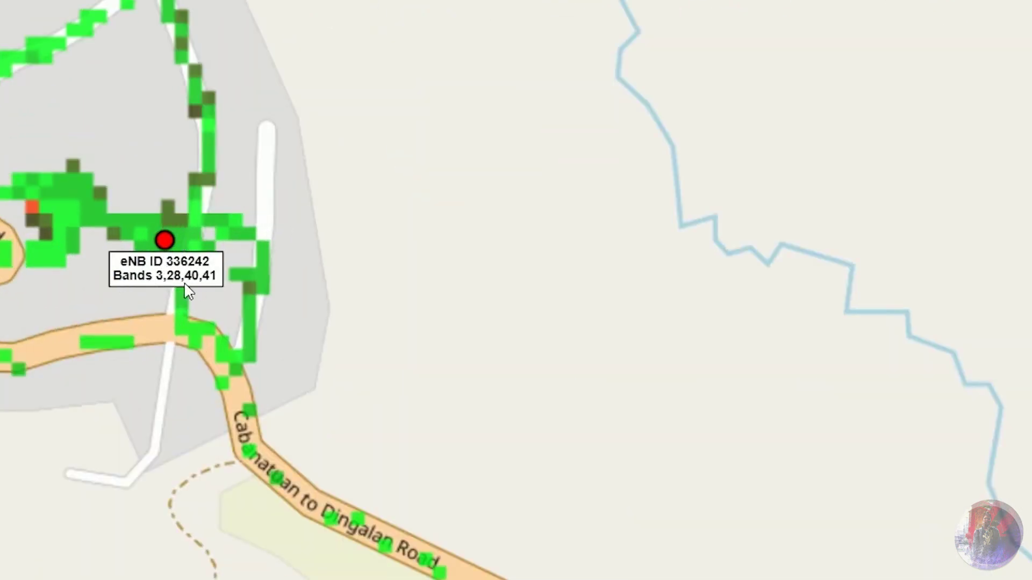
{"action": "left_click", "coordinate": [164, 241]}
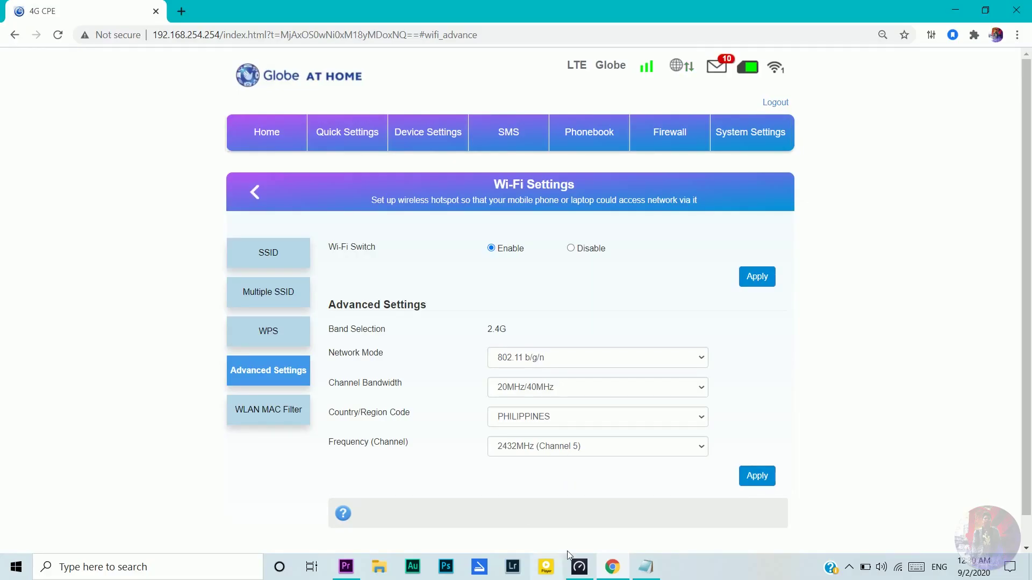
Step: Run a Speedtest app test (26 ms ping, 8.28 Mbps down, 6.55 Mbps up), then close the app
{"action": "left_click", "coordinate": [580, 567]}
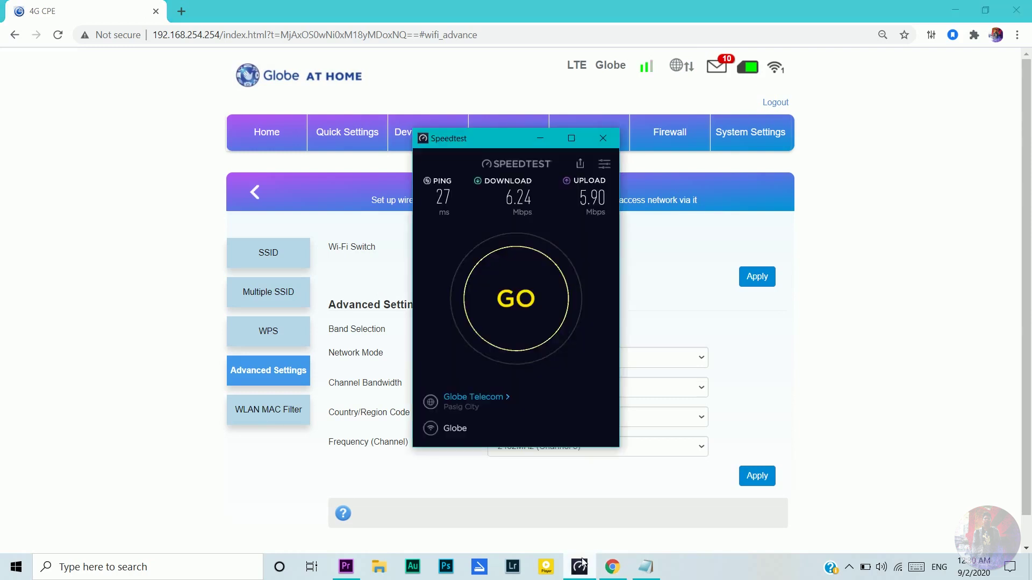
{"action": "left_click", "coordinate": [524, 301]}
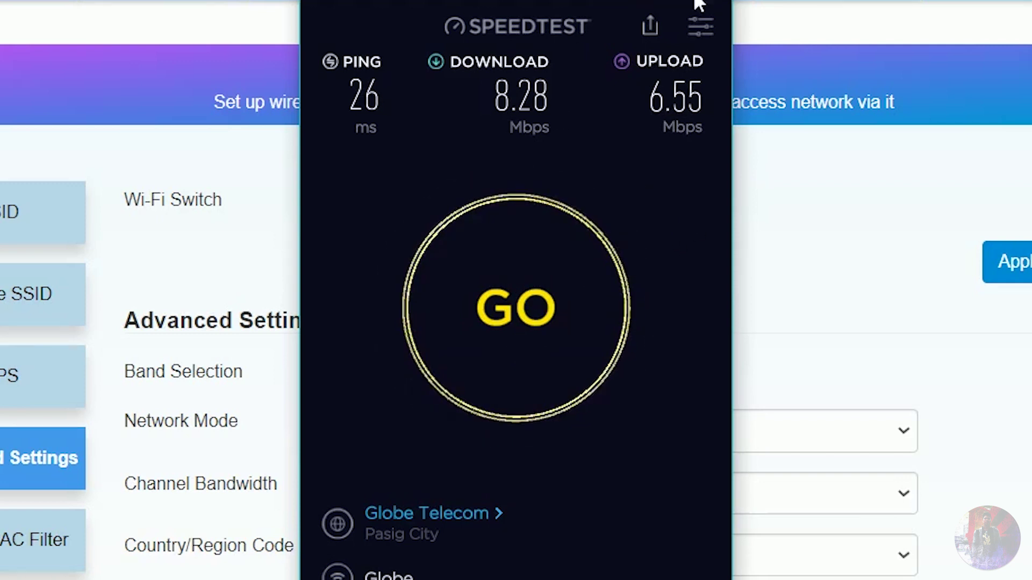
{"action": "key", "text": "alt+F4"}
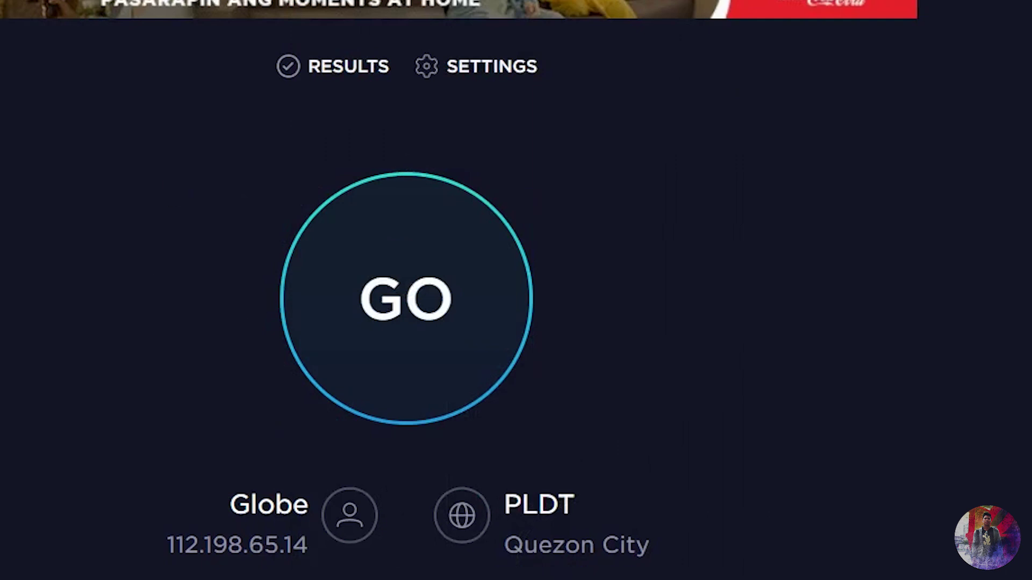
Step: Run a speedtest.net browser test on PLDT Quezon City: 31 ms, 7.30 Mbps down, 5.61 Mbps up
{"action": "left_click", "coordinate": [313, 269]}
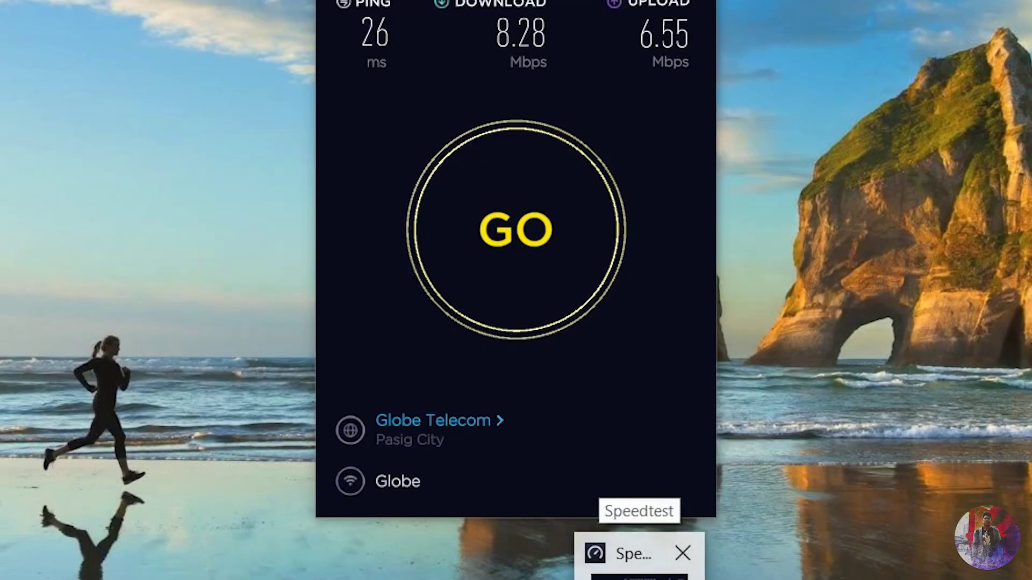
{"action": "left_click", "coordinate": [639, 557]}
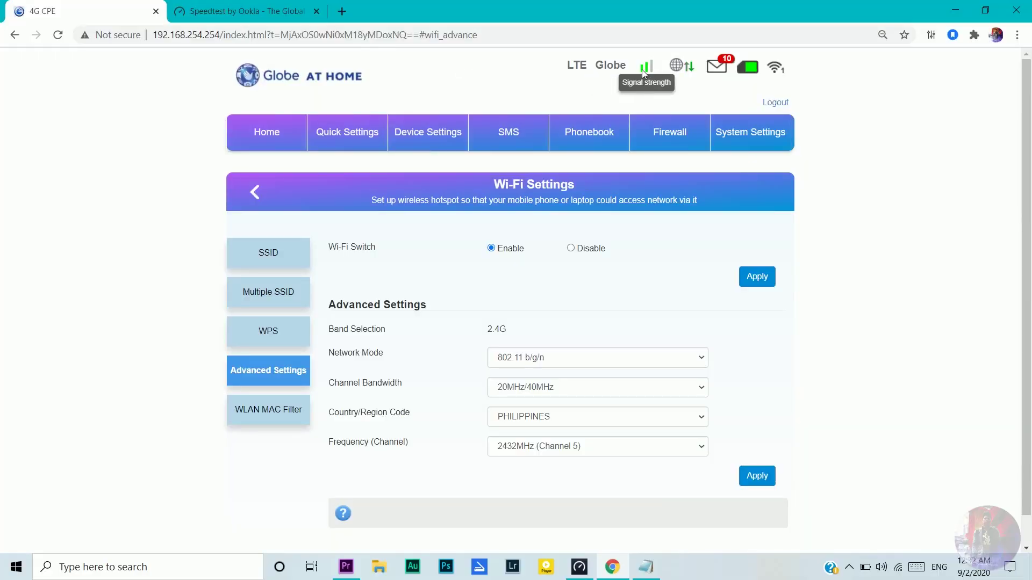
{"action": "left_click", "coordinate": [255, 12]}
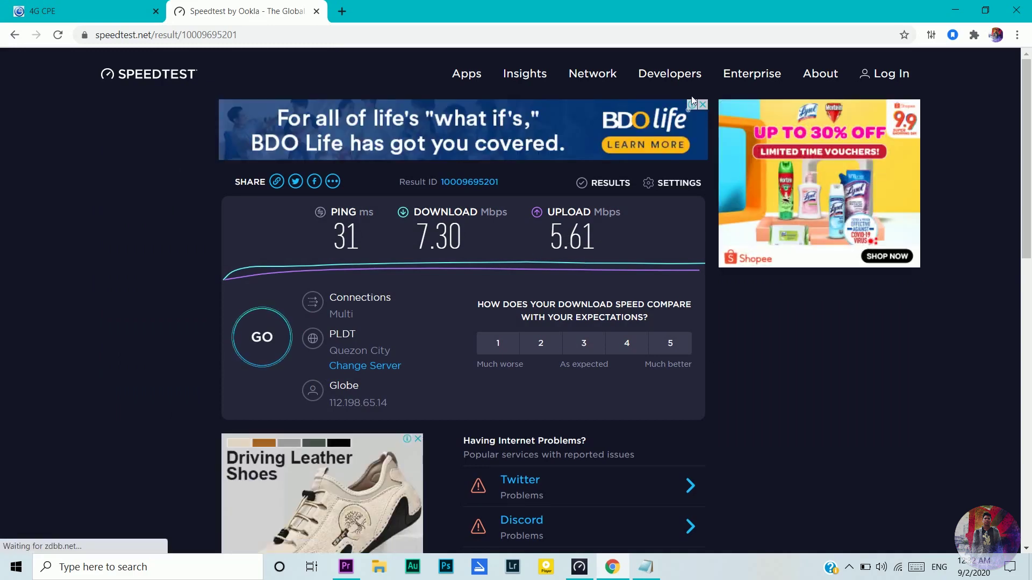
{"action": "left_click", "coordinate": [92, 12]}
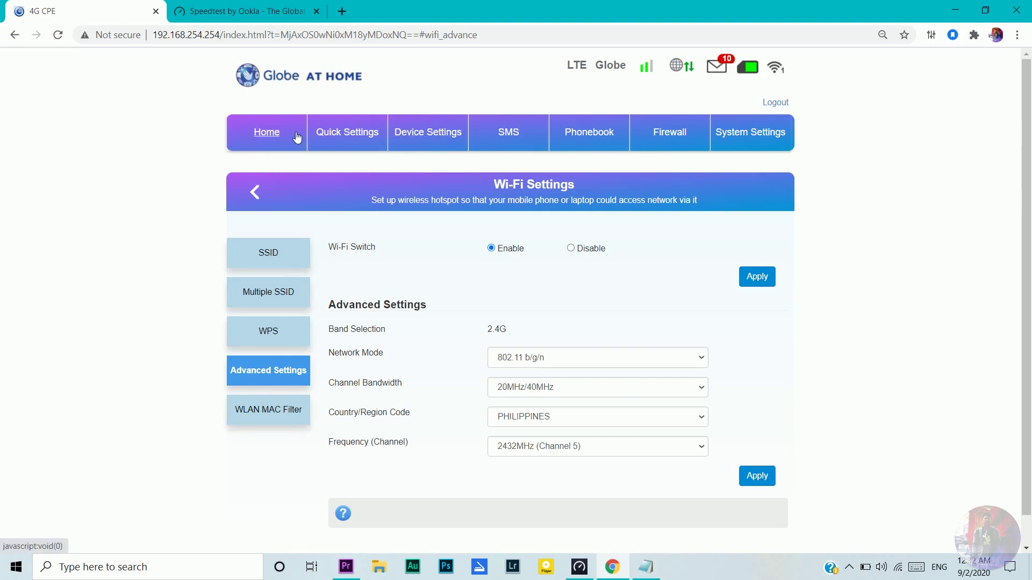
Step: Pass through Home, Device Settings and Wireless Advanced Settings to reach the SMS inbox (79/100)
{"action": "left_click", "coordinate": [269, 135]}
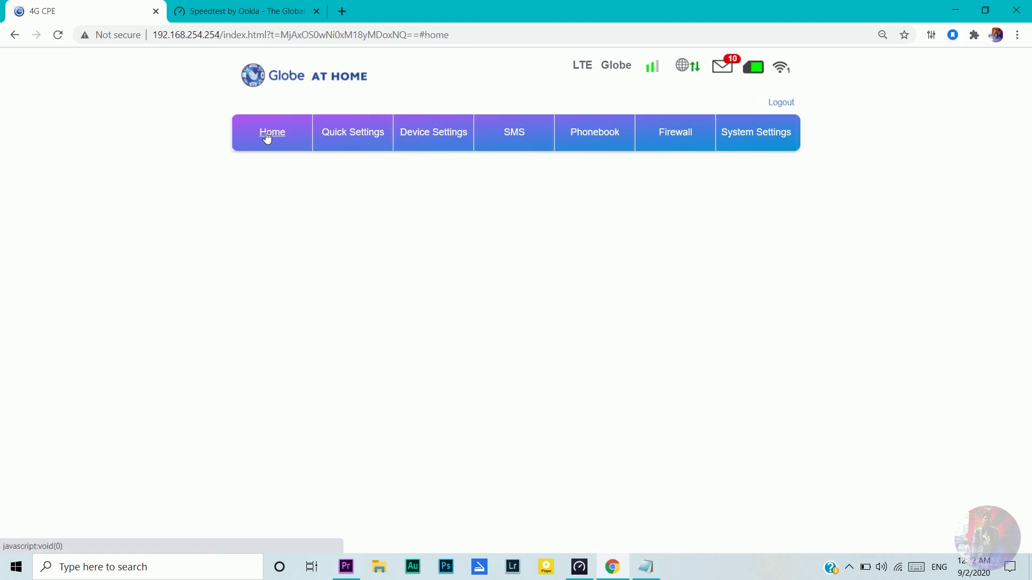
{"action": "left_click", "coordinate": [455, 139]}
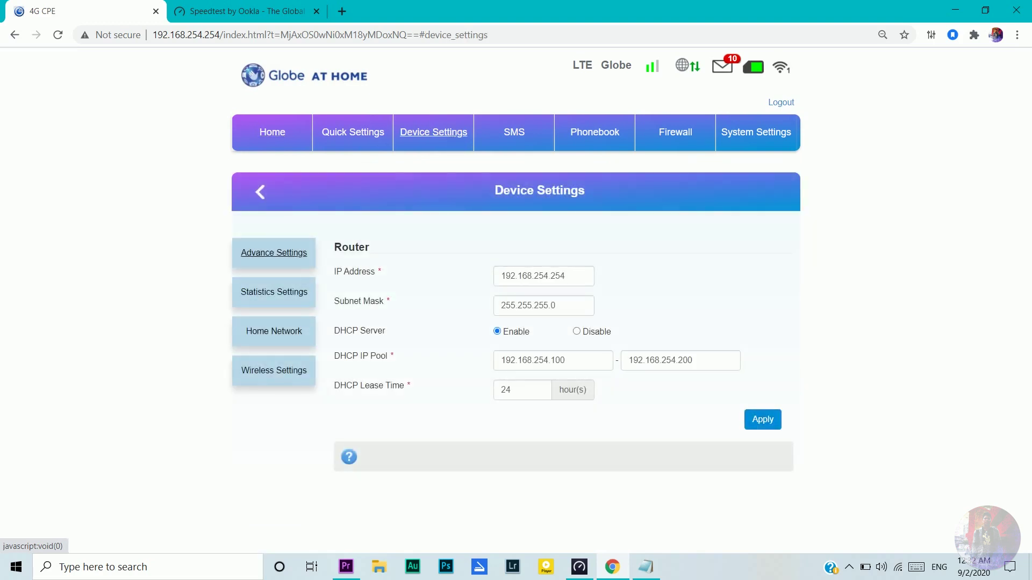
{"action": "left_click", "coordinate": [273, 376]}
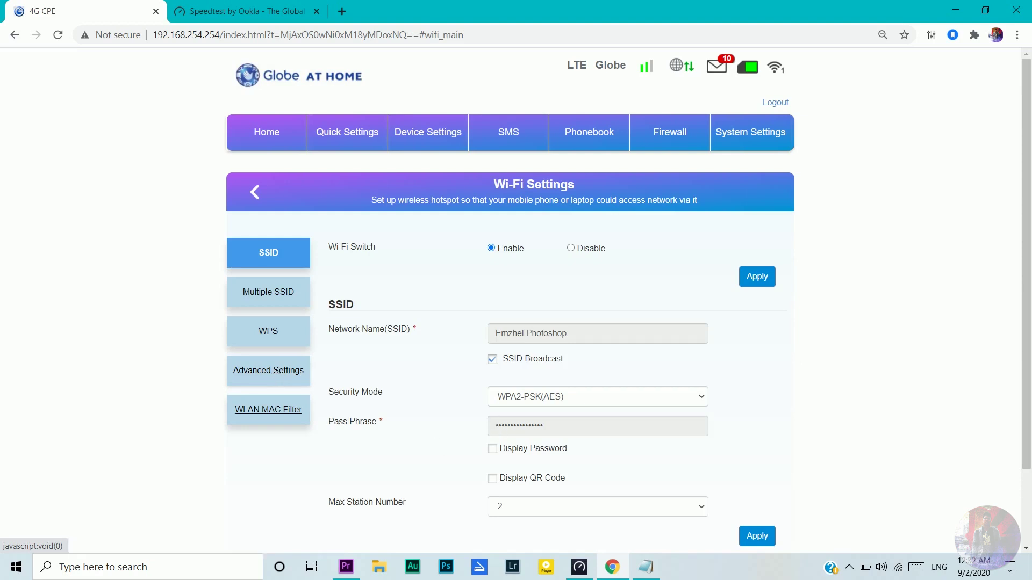
{"action": "left_click", "coordinate": [280, 376]}
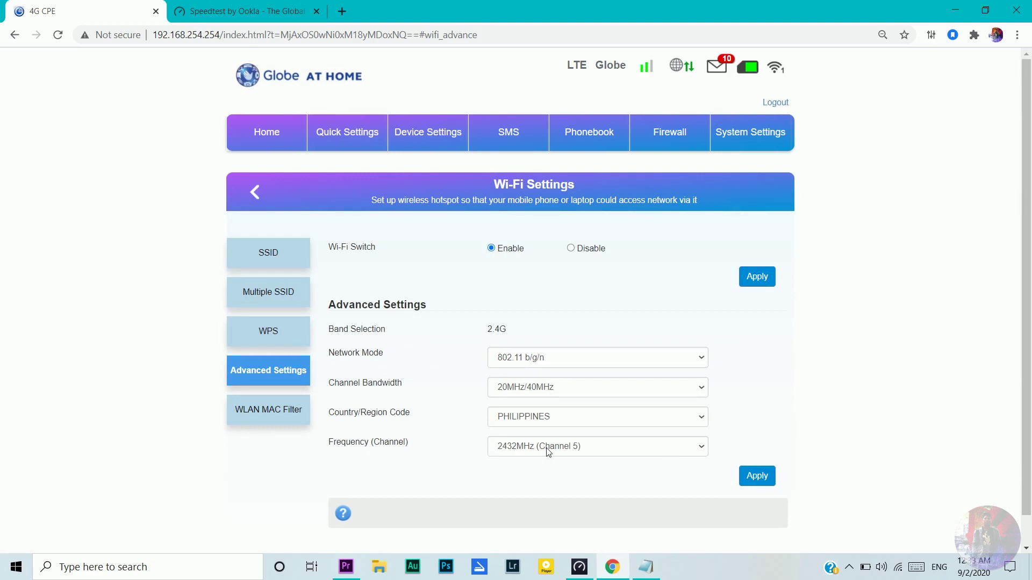
{"action": "left_click", "coordinate": [515, 139]}
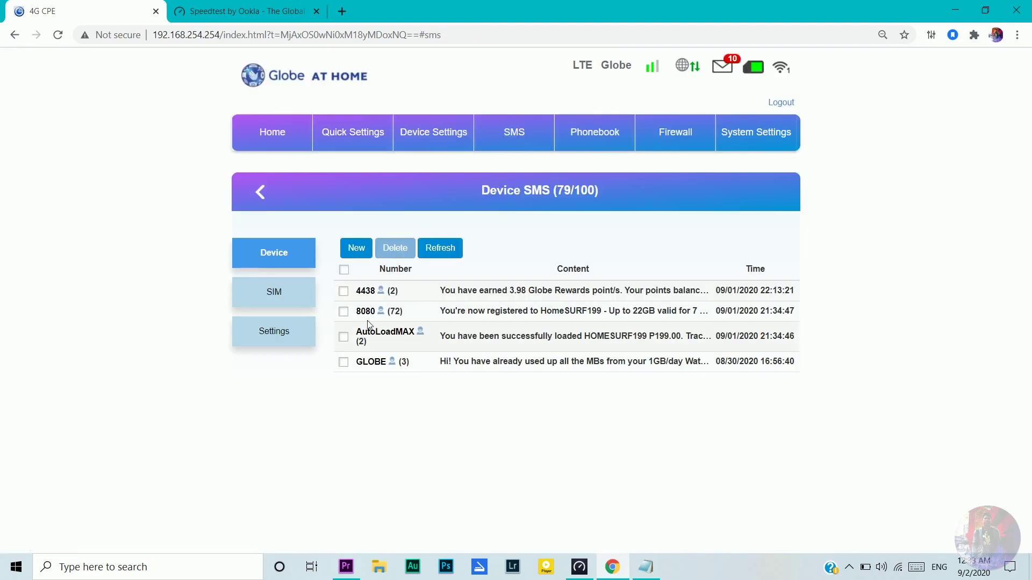
Step: Mark the 4438 message and delete it, confirming the deletion
{"action": "left_click", "coordinate": [344, 291]}
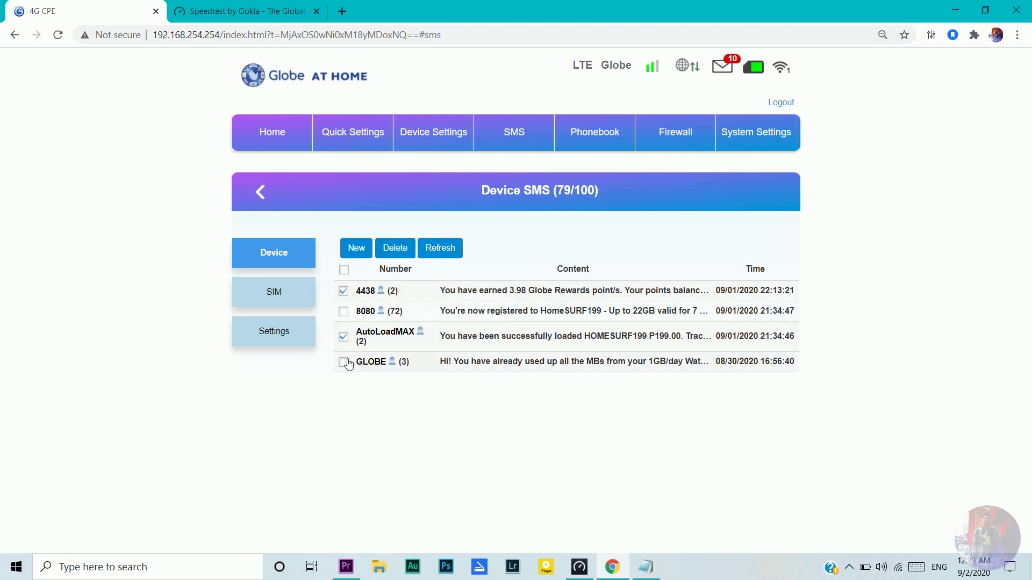
{"action": "left_click", "coordinate": [396, 247]}
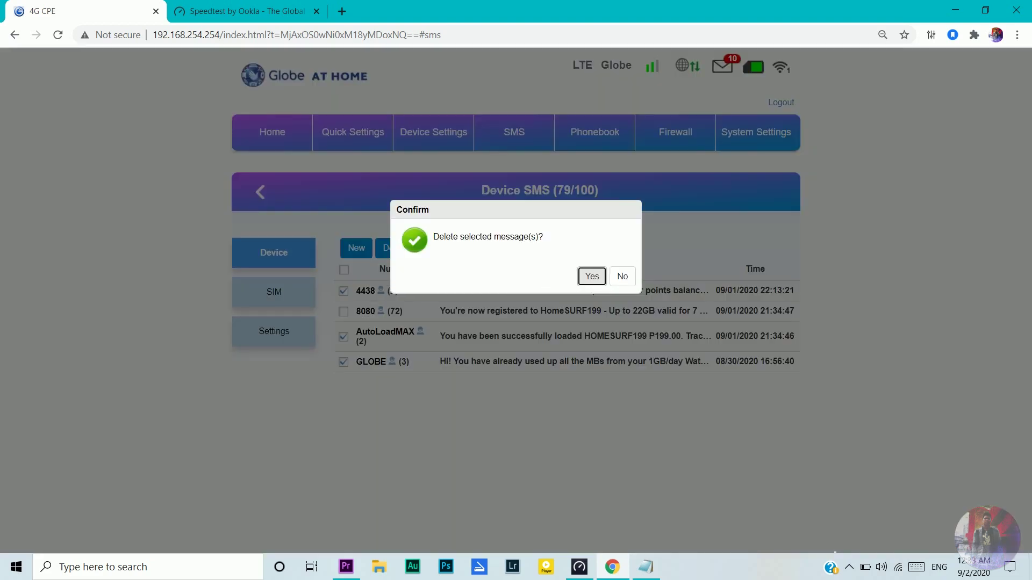
{"action": "left_click", "coordinate": [592, 276]}
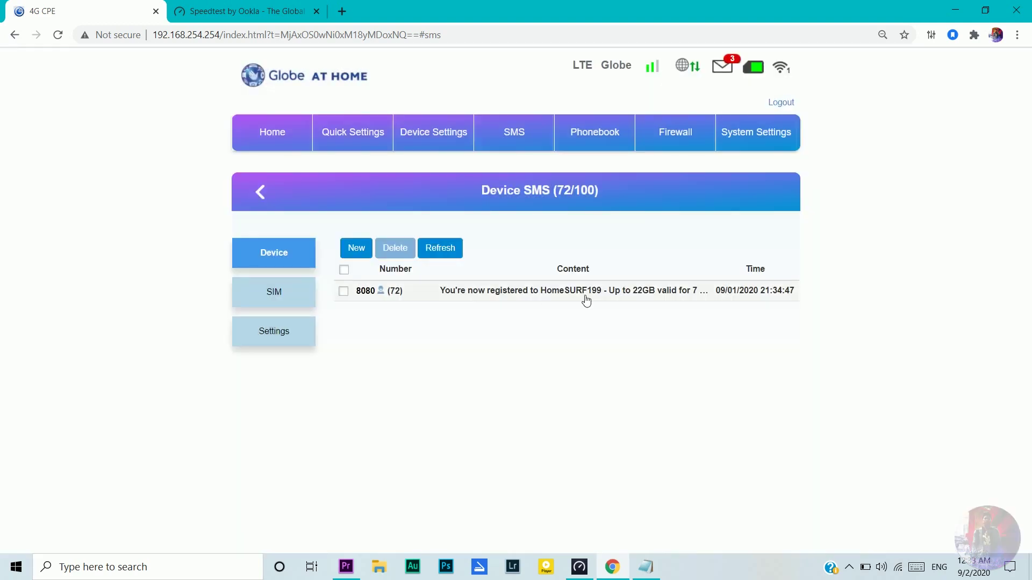
Step: Open the 8080 thread, return to the inbox, then select all remaining messages and delete them
{"action": "left_click", "coordinate": [491, 290]}
{"action": "left_click", "coordinate": [530, 134]}
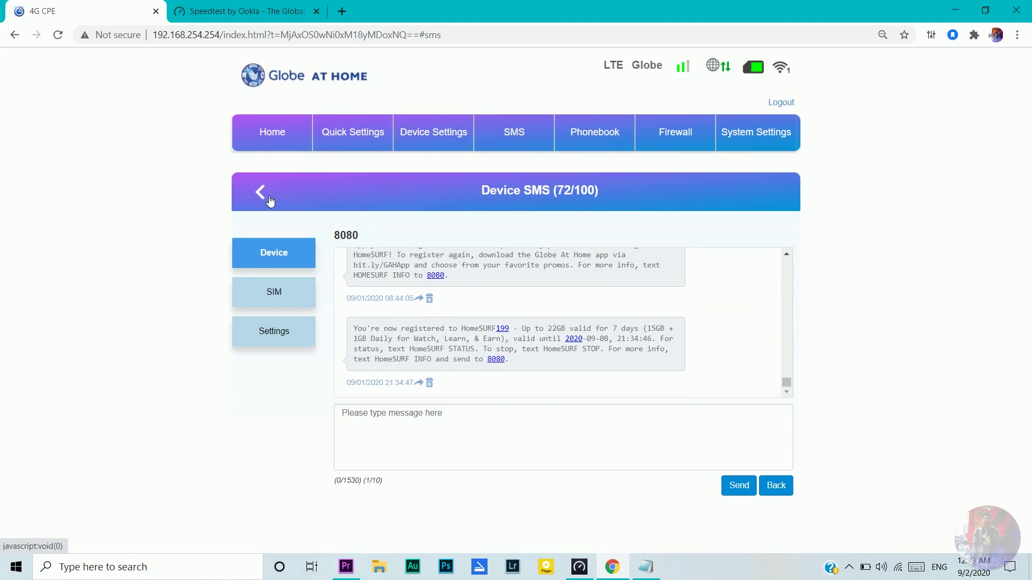
{"action": "left_click", "coordinate": [266, 192]}
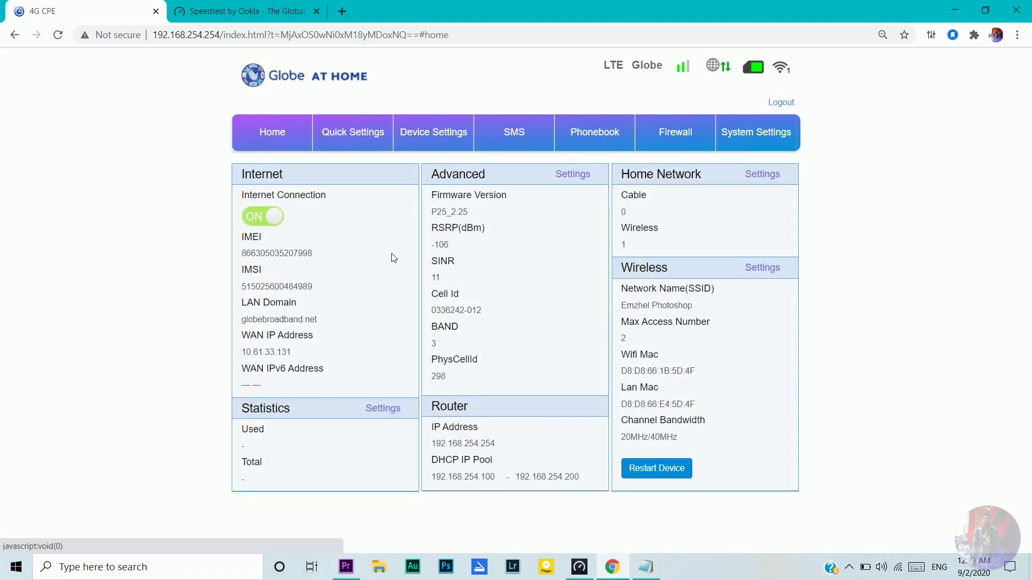
{"action": "left_click", "coordinate": [520, 134]}
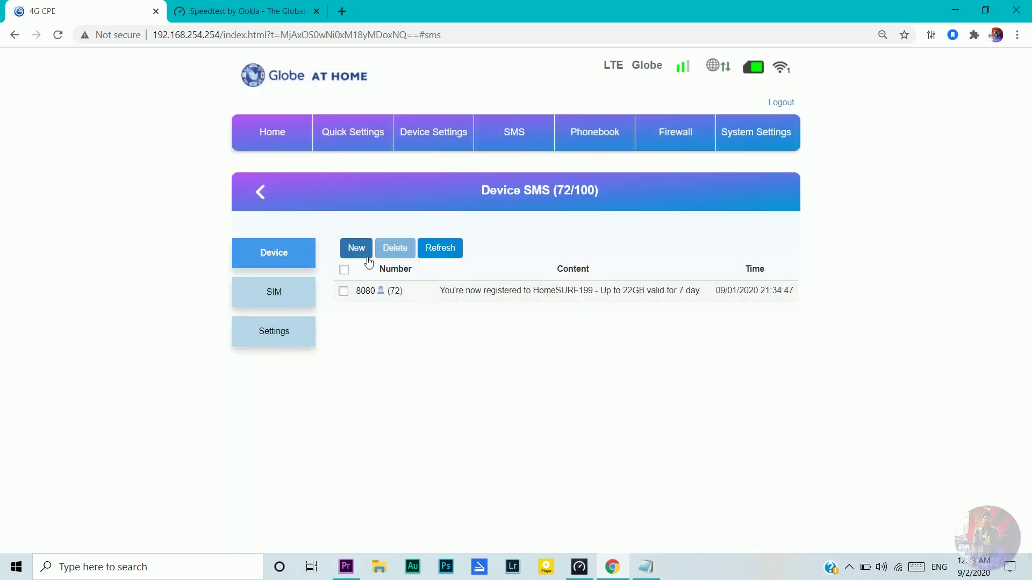
{"action": "left_click", "coordinate": [344, 270]}
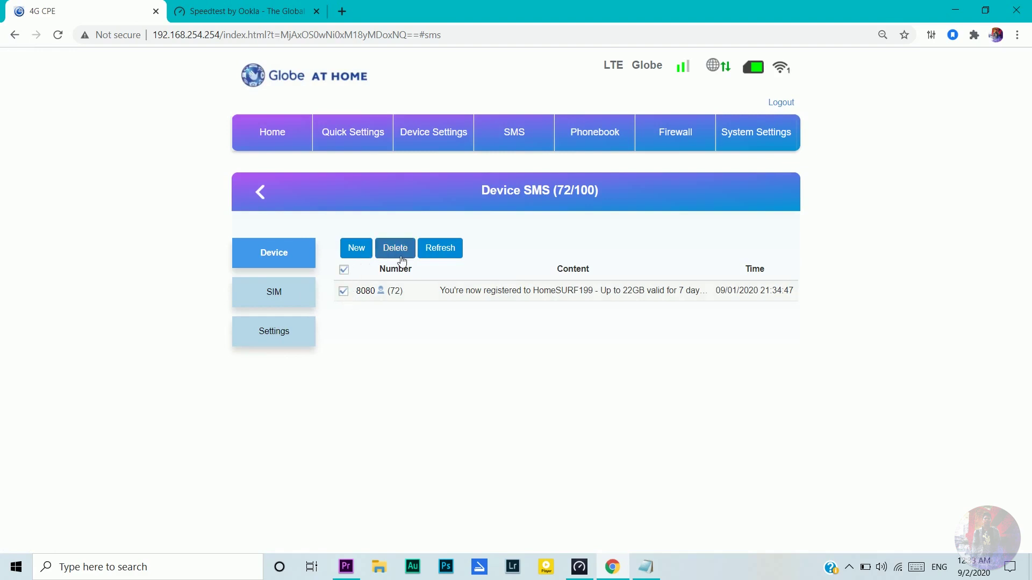
{"action": "left_click", "coordinate": [398, 255]}
{"action": "left_click", "coordinate": [604, 277]}
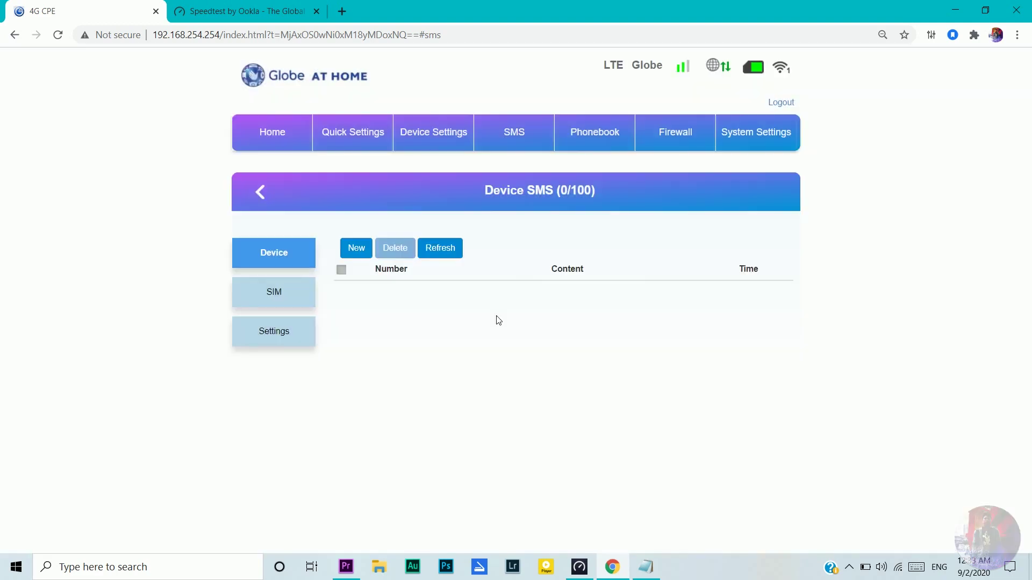
Step: Compose a new SMS to 8080 reading 'homesurf status' and send it
{"action": "left_click", "coordinate": [356, 248]}
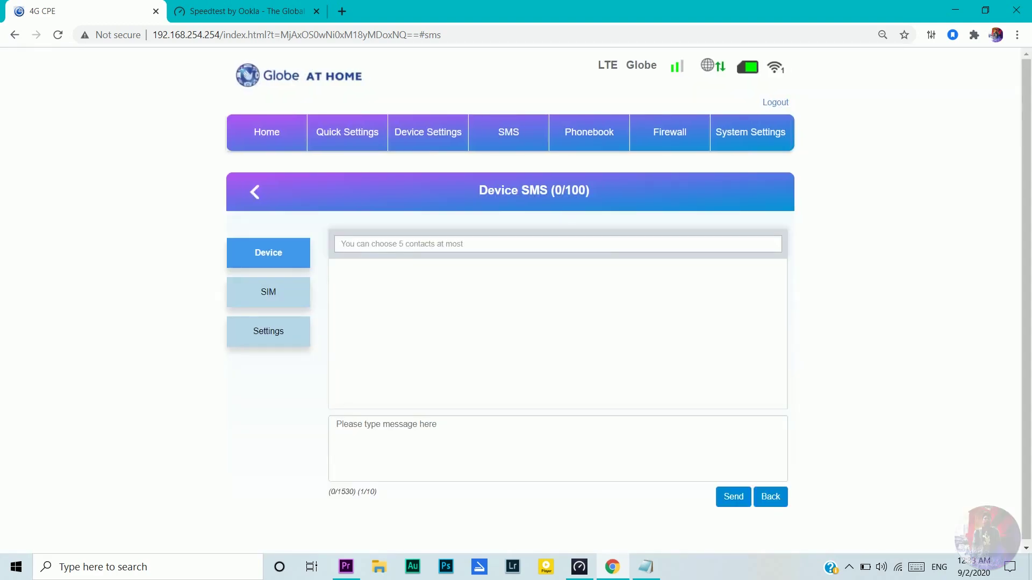
{"action": "left_click", "coordinate": [357, 244]}
{"action": "type", "text": "8080"}
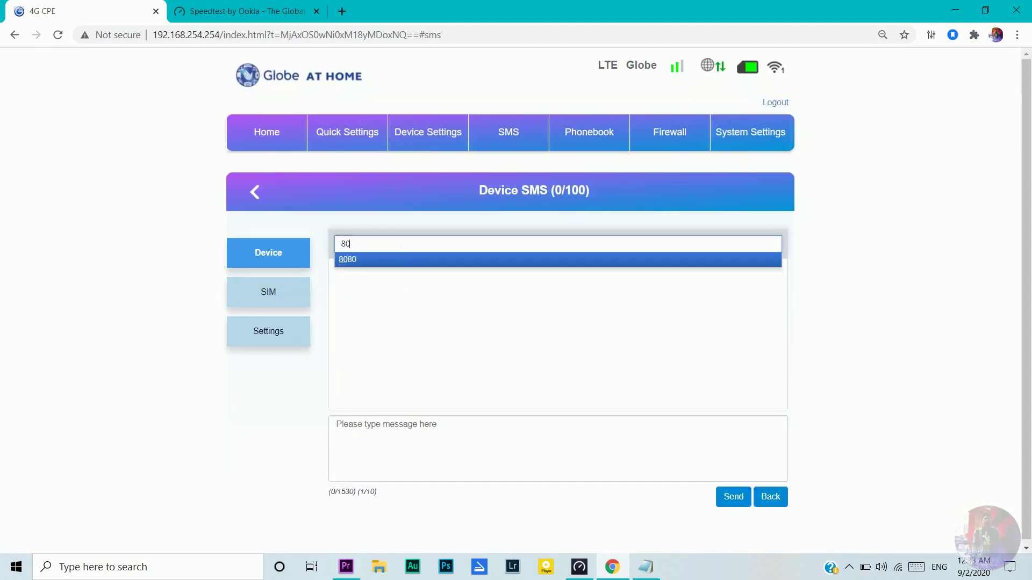
{"action": "left_click", "coordinate": [337, 425]}
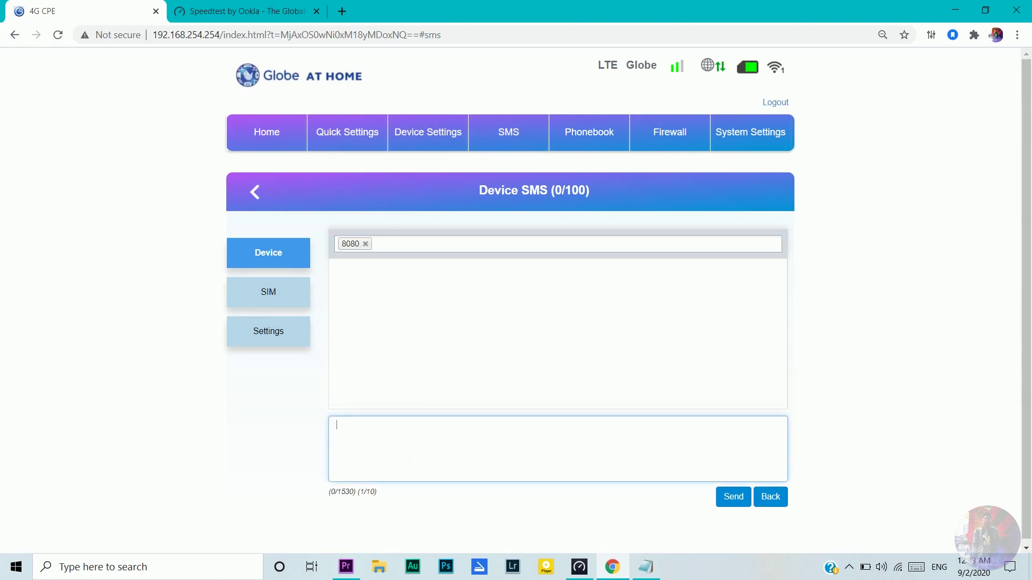
{"action": "type", "text": "home"}
{"action": "type", "text": "su"}
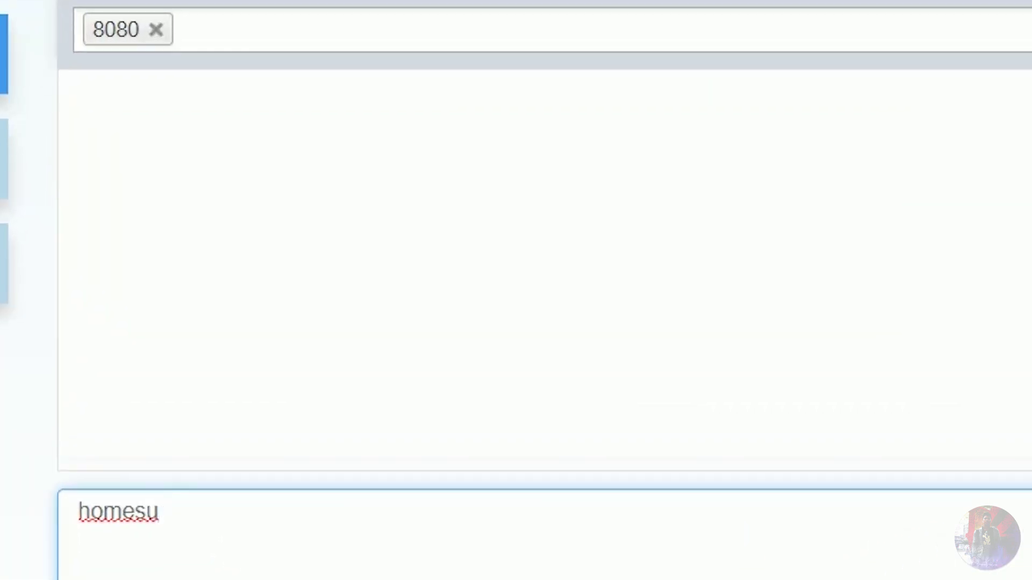
{"action": "type", "text": "rg"}
{"action": "key", "text": "BackSpace"}
{"action": "type", "text": "f status"}
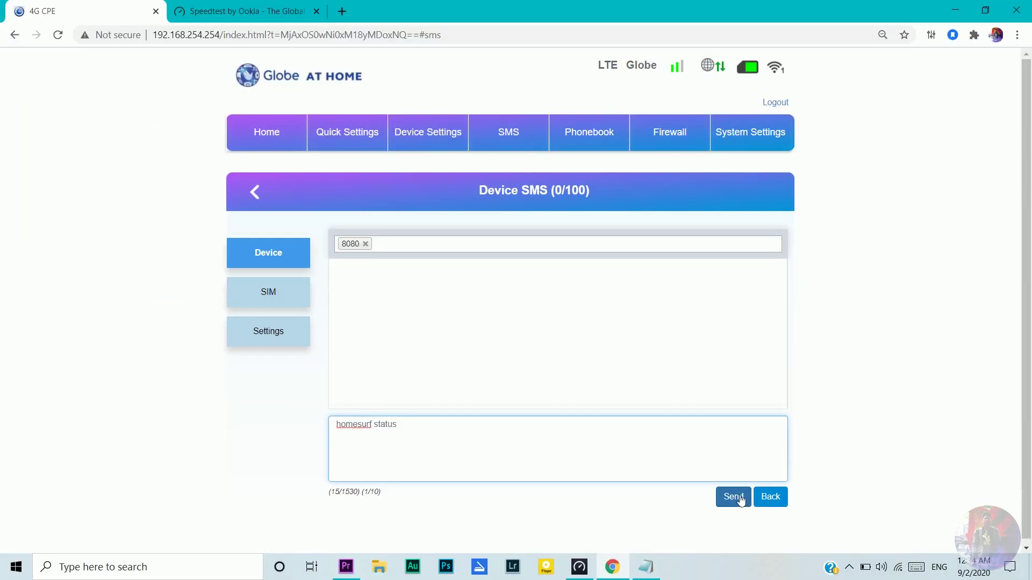
{"action": "left_click", "coordinate": [734, 498]}
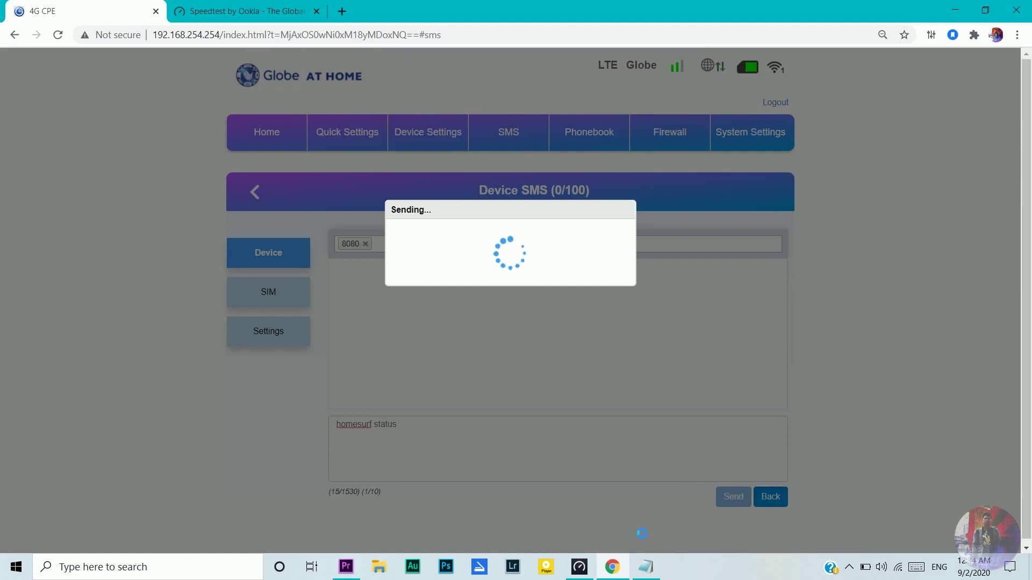